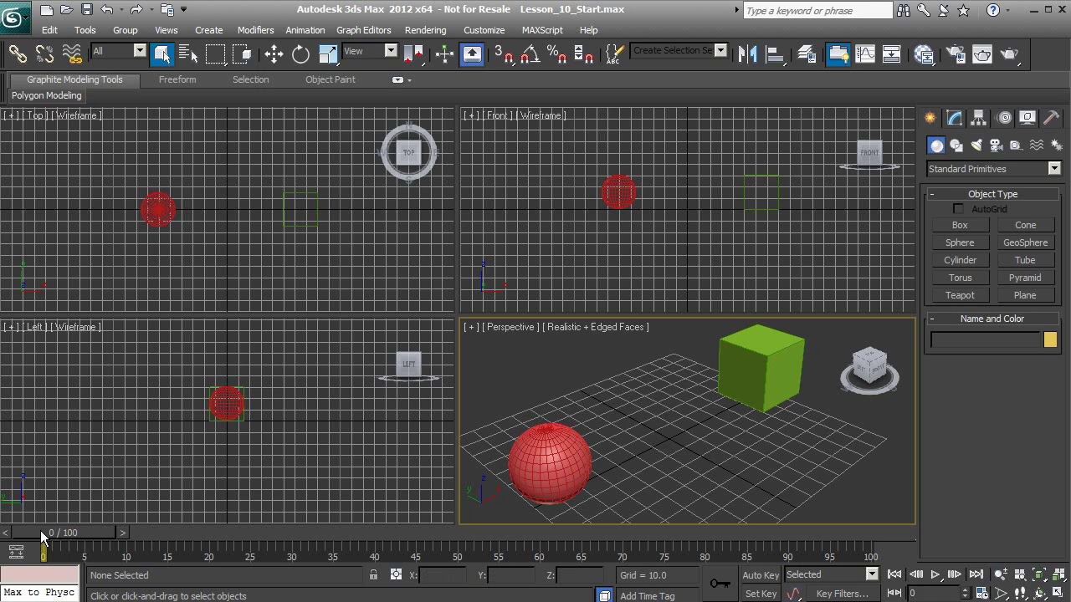
Scrub the timeline from frame 0 to about frame 30 and back, and play the scene to check for existing animation.
drag(40, 531, 178, 552)
drag(97, 534, 53, 529)
click(935, 576)
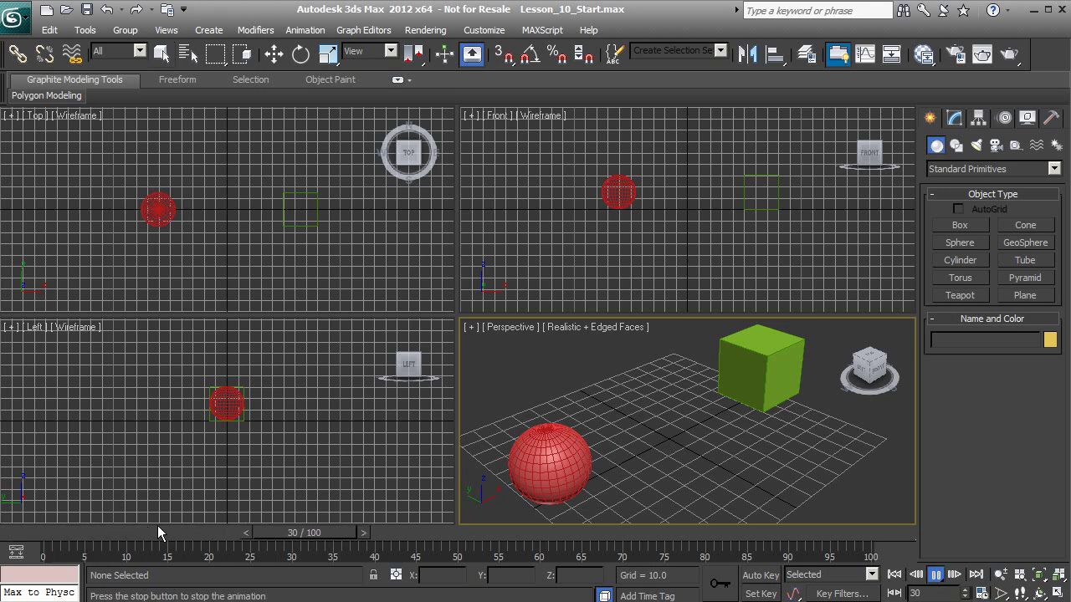
click(936, 575)
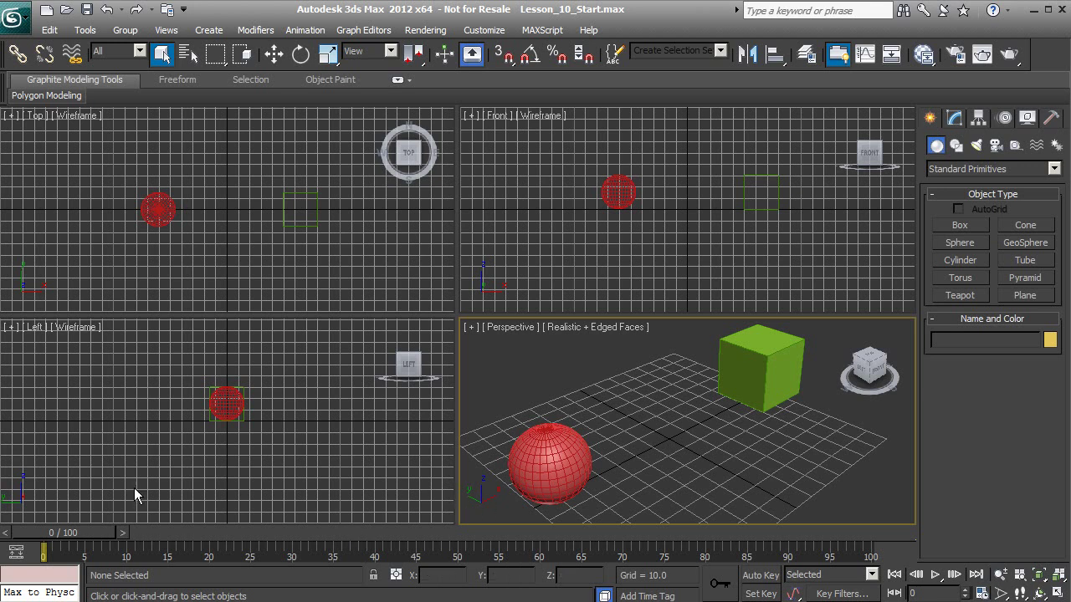
Select the red sphere, enable Set Key mode and set a key for its starting position at frame 0.
click(547, 467)
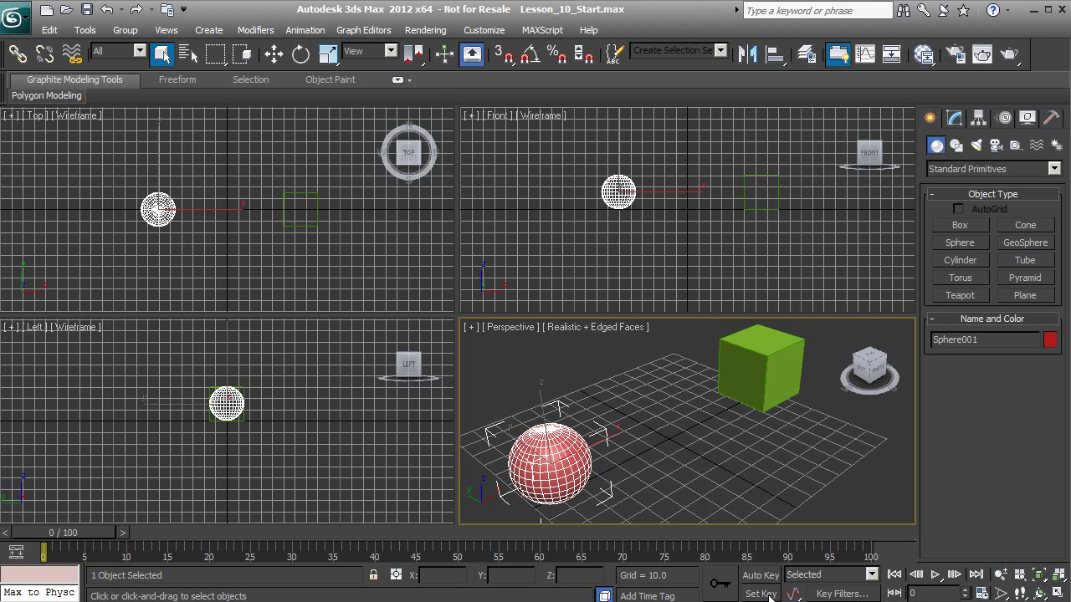
click(762, 594)
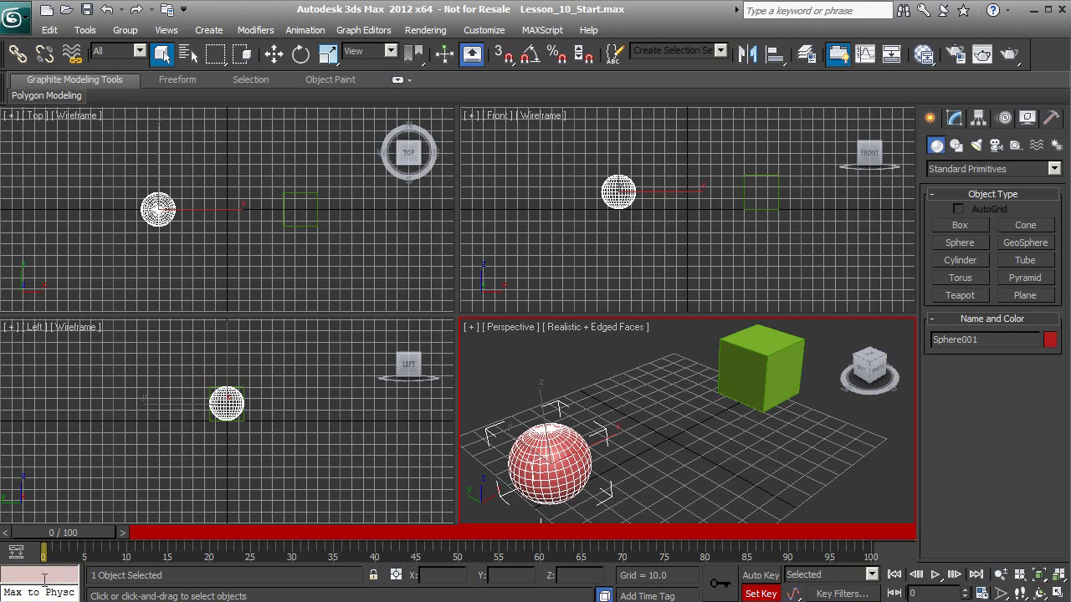
click(717, 586)
At frame 30, move the sphere along X to about 34.28, beside the green box, and set a key there.
click(67, 550)
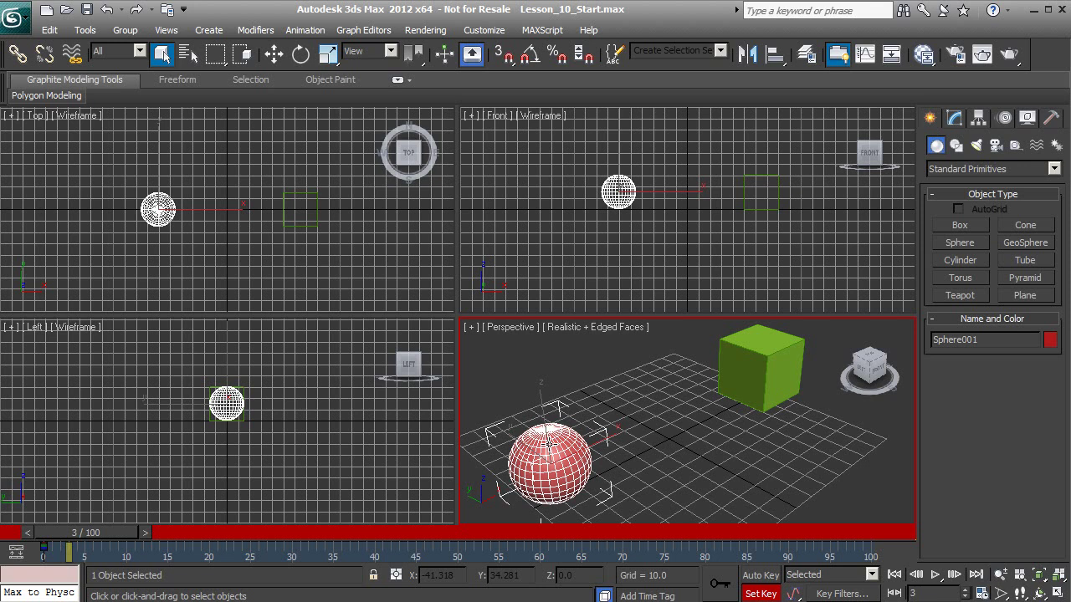
drag(105, 534, 292, 556)
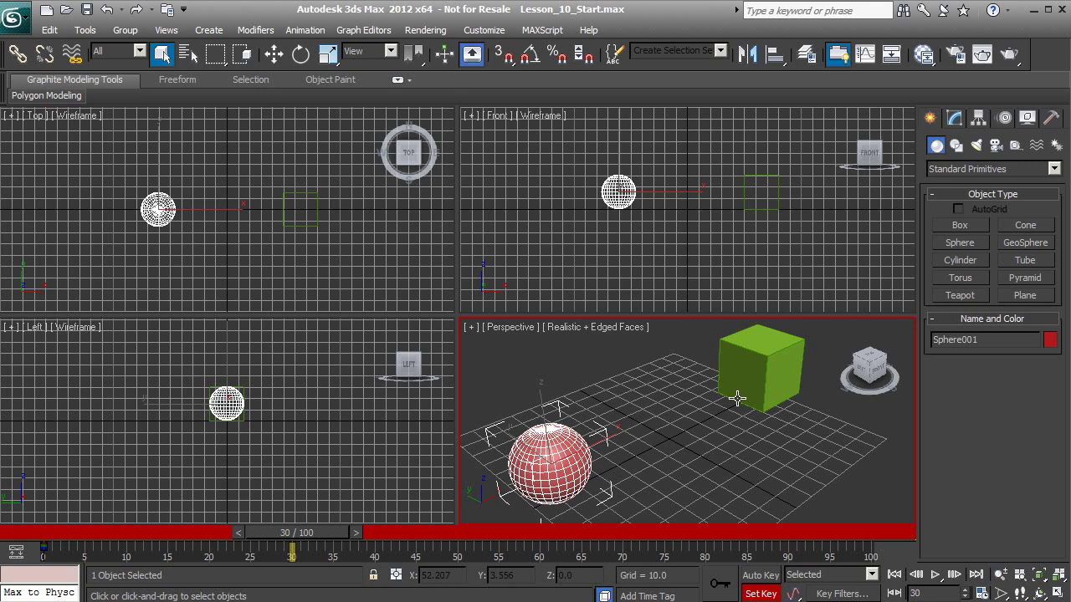
click(275, 55)
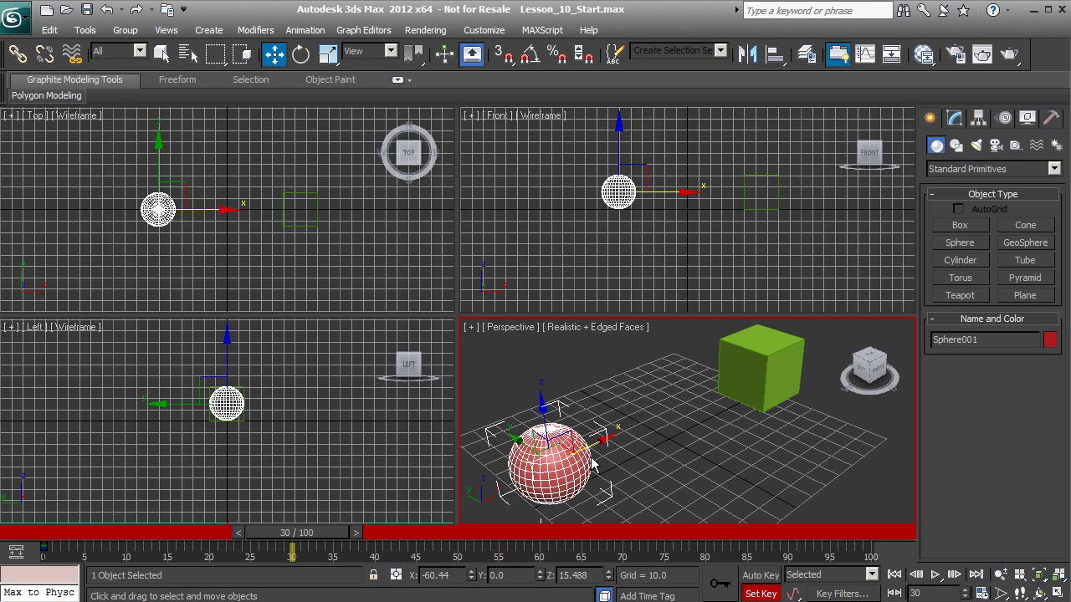
drag(592, 445, 759, 401)
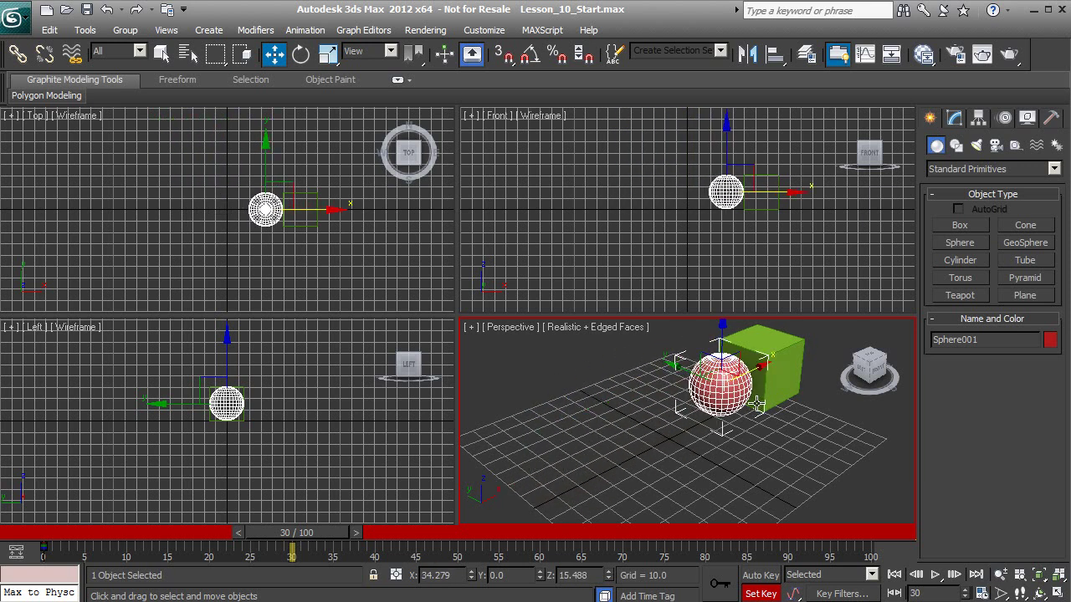
click(721, 585)
Scrub the timeline between frames 0 and 35 to review the sphere's movement toward the box.
drag(292, 540, 333, 544)
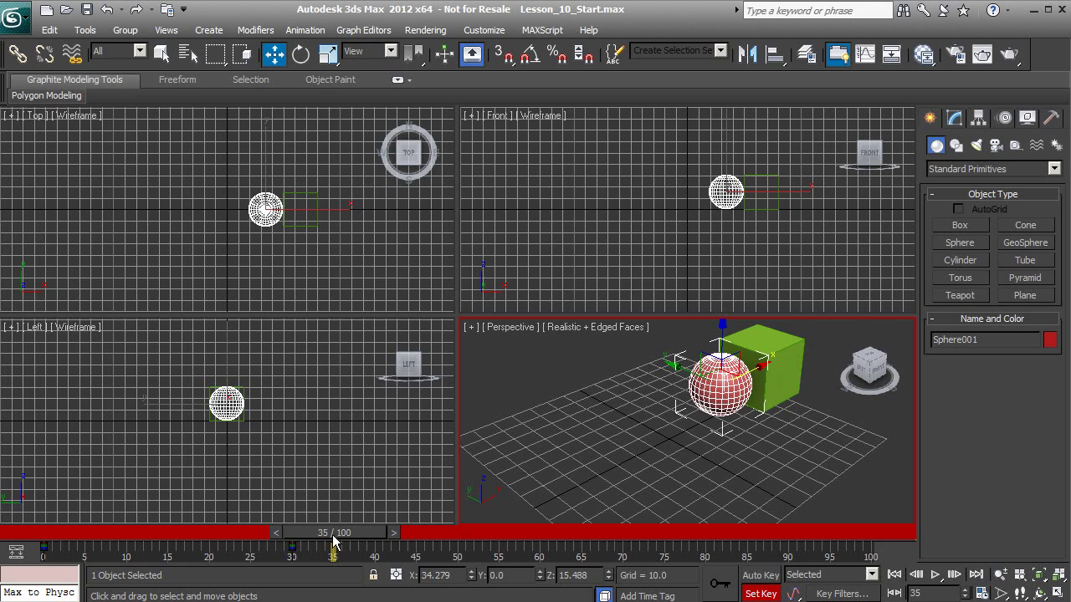
drag(334, 542, 156, 560)
drag(67, 571, 51, 596)
key(w)
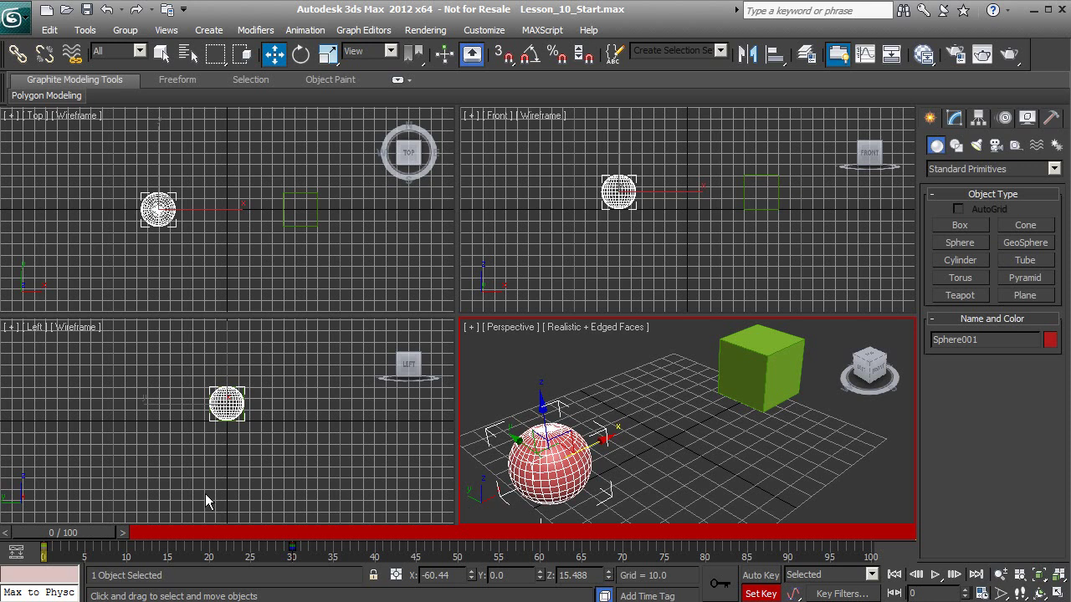
drag(82, 531, 43, 519)
key(w)
drag(101, 536, 220, 546)
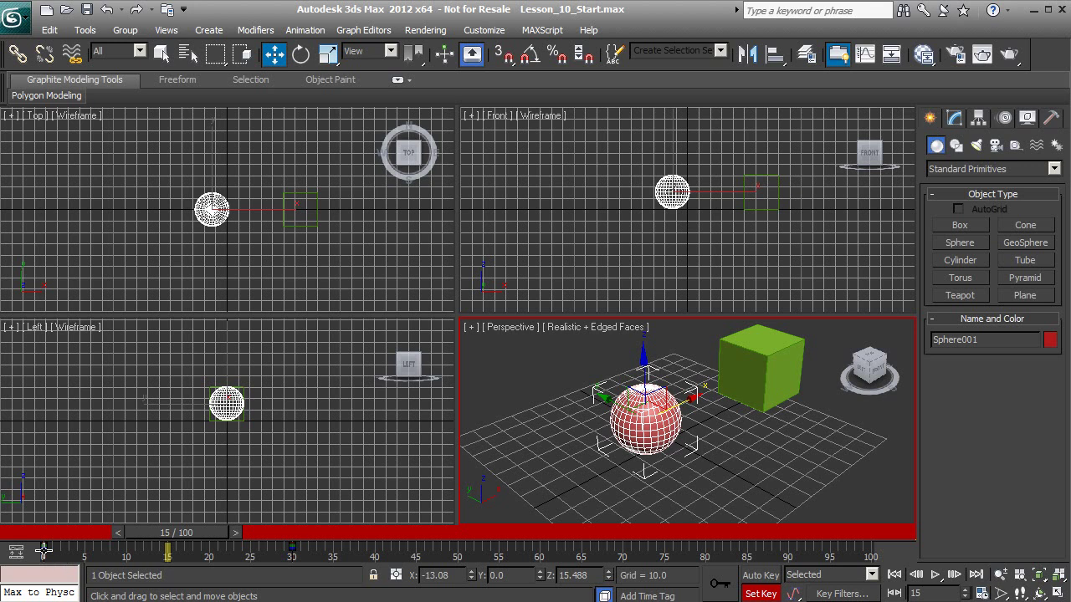
Select the sphere's key at frame 30, scrub through its motion and play the animation from frame 0.
click(291, 548)
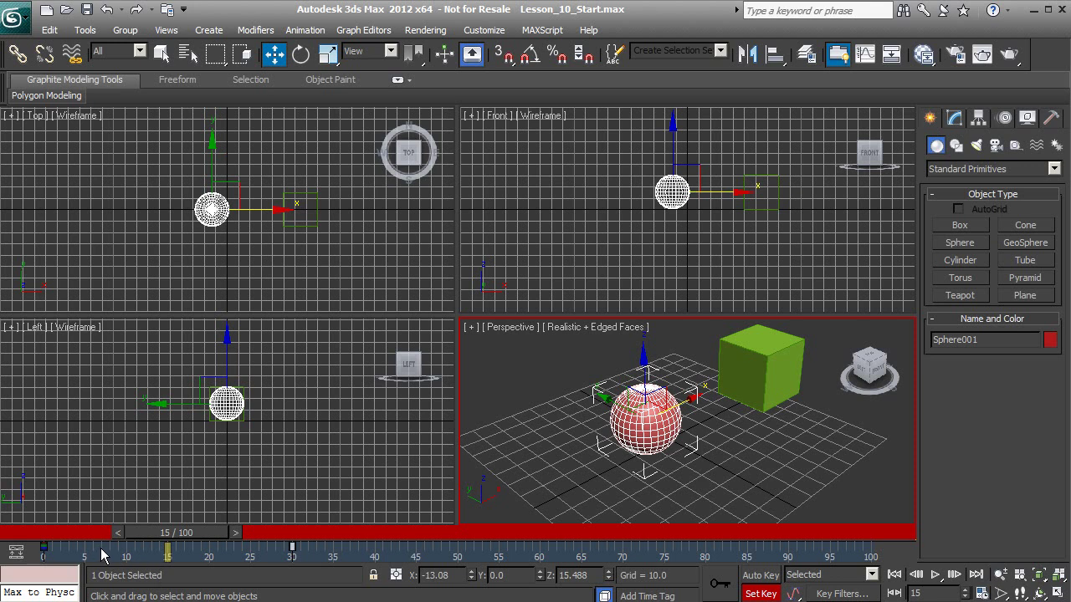
drag(179, 533, 56, 548)
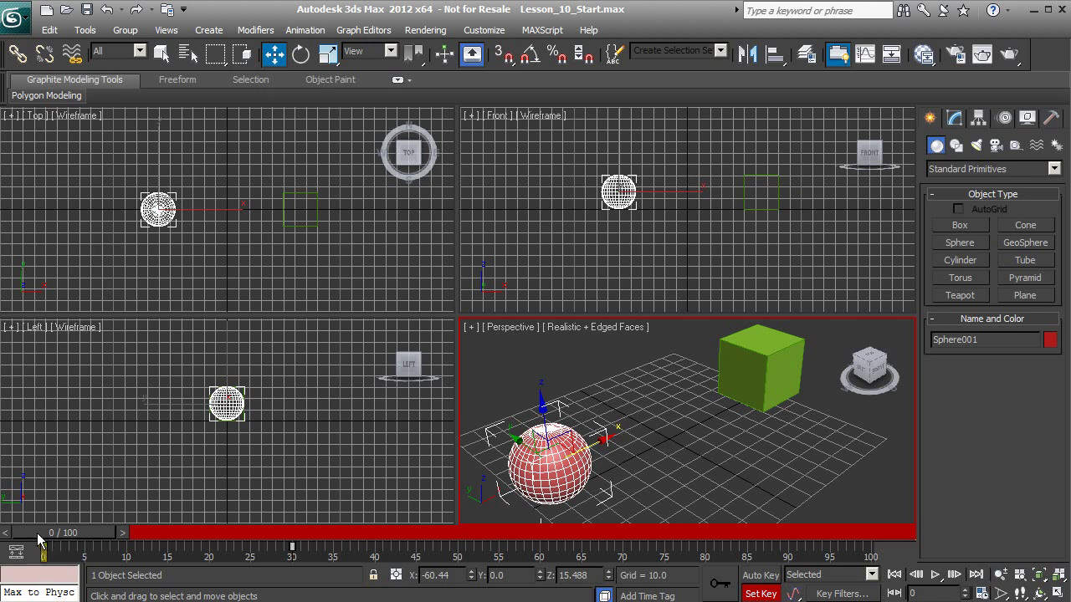
drag(101, 533, 330, 532)
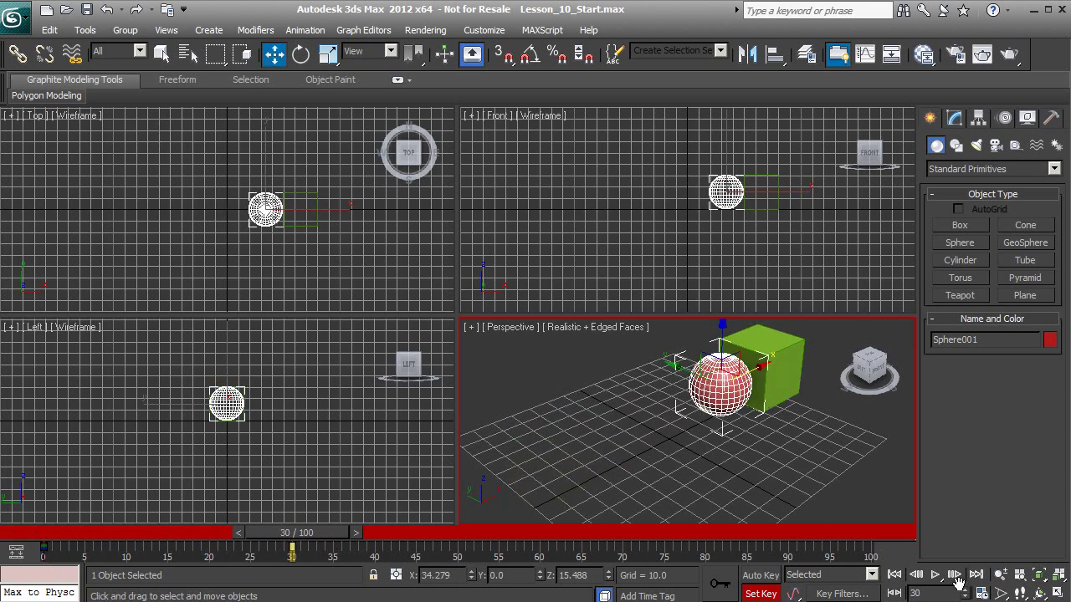
drag(294, 532, 49, 526)
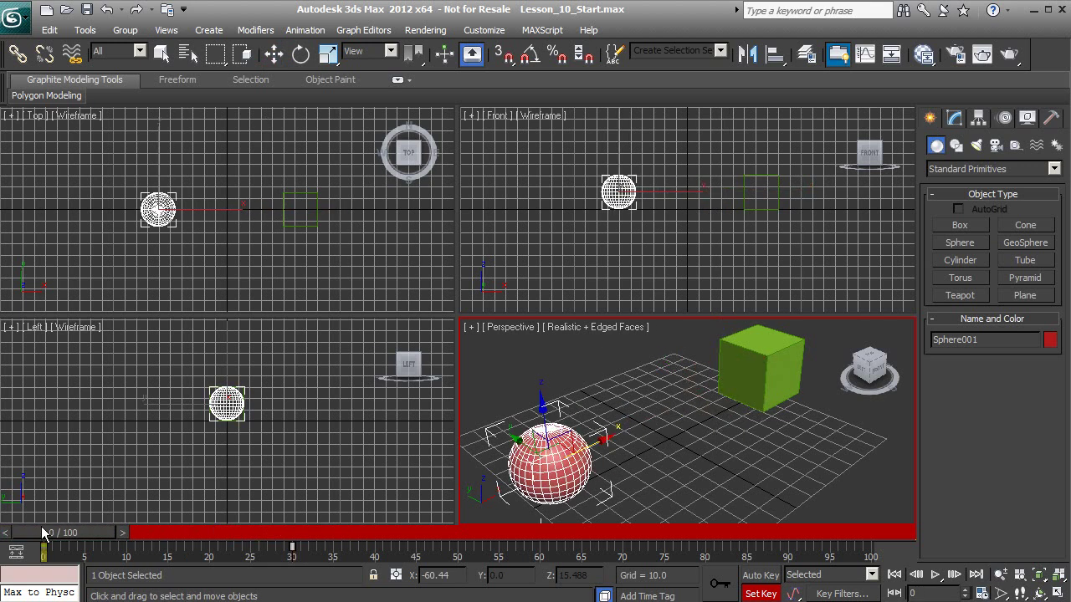
click(935, 575)
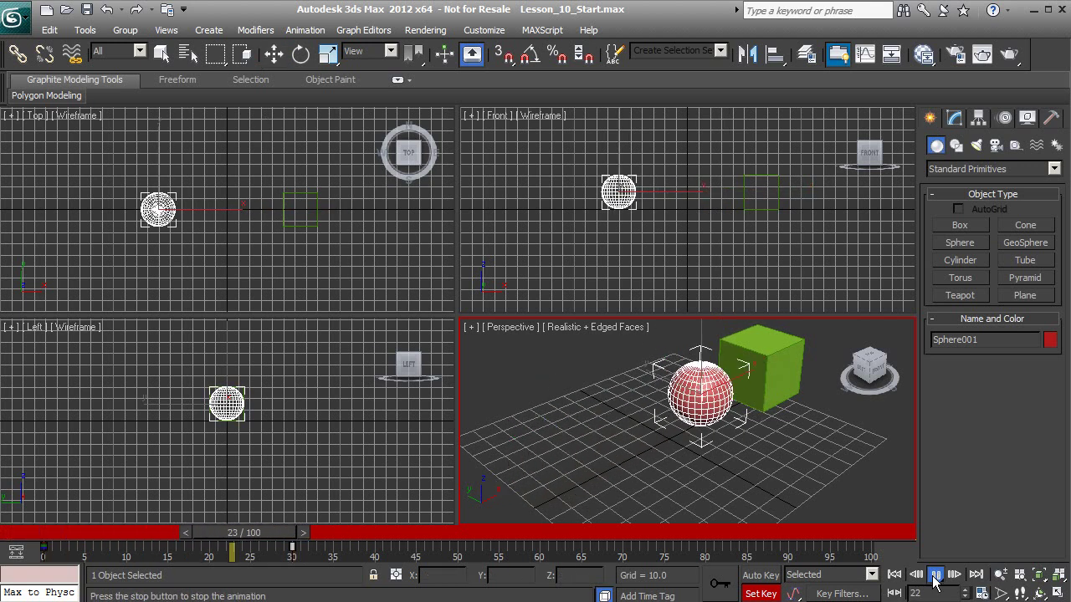
click(935, 575)
key(w)
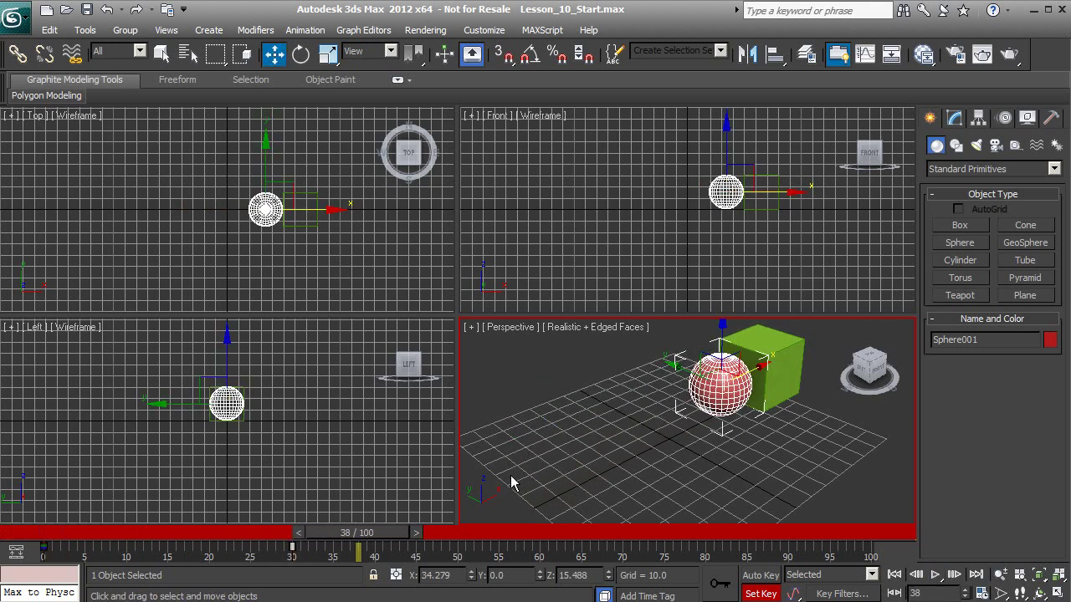
Move the sphere's frame-30 key to frame 15 and play the animation to judge the new speed.
drag(350, 541, 172, 531)
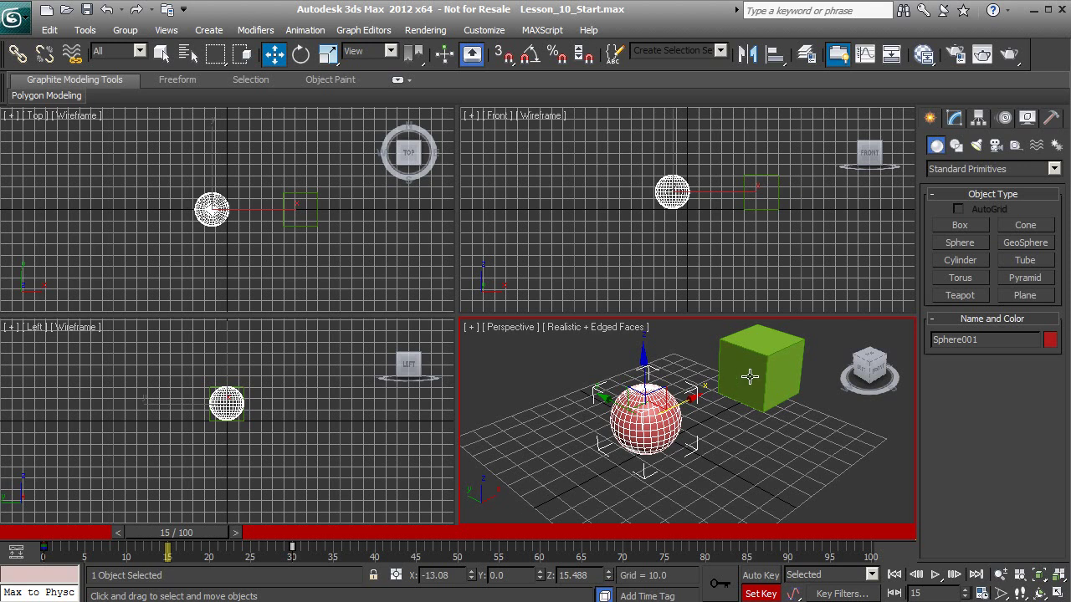
click(330, 549)
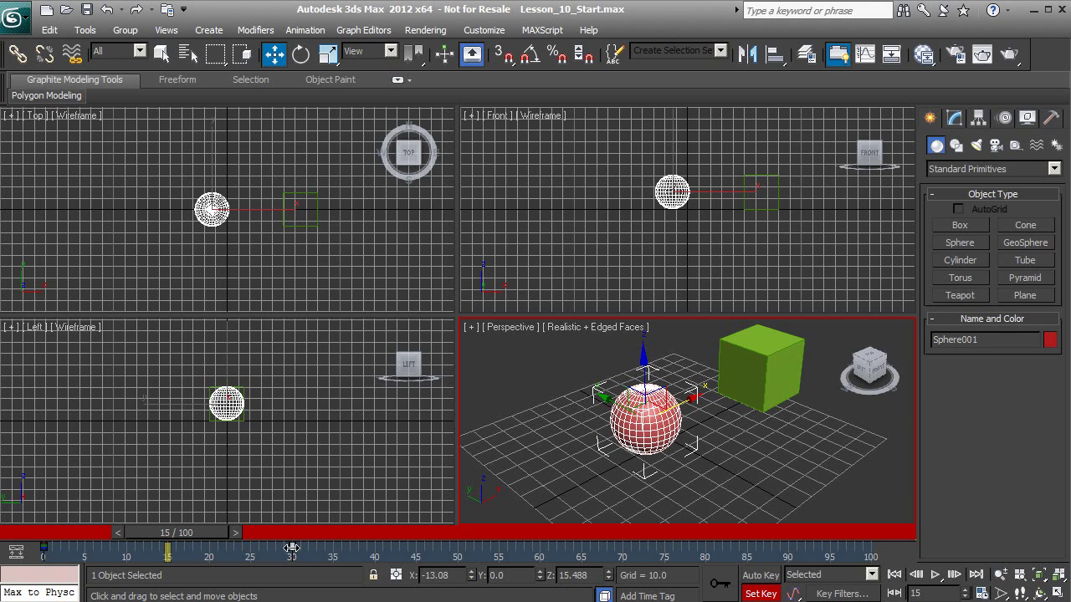
drag(291, 548, 84, 526)
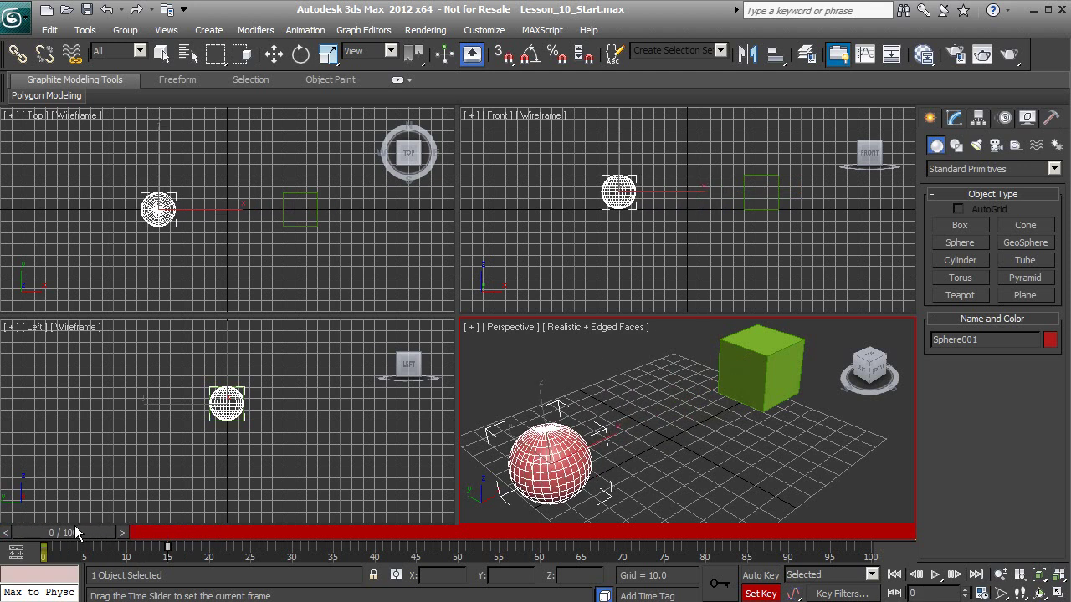
click(939, 575)
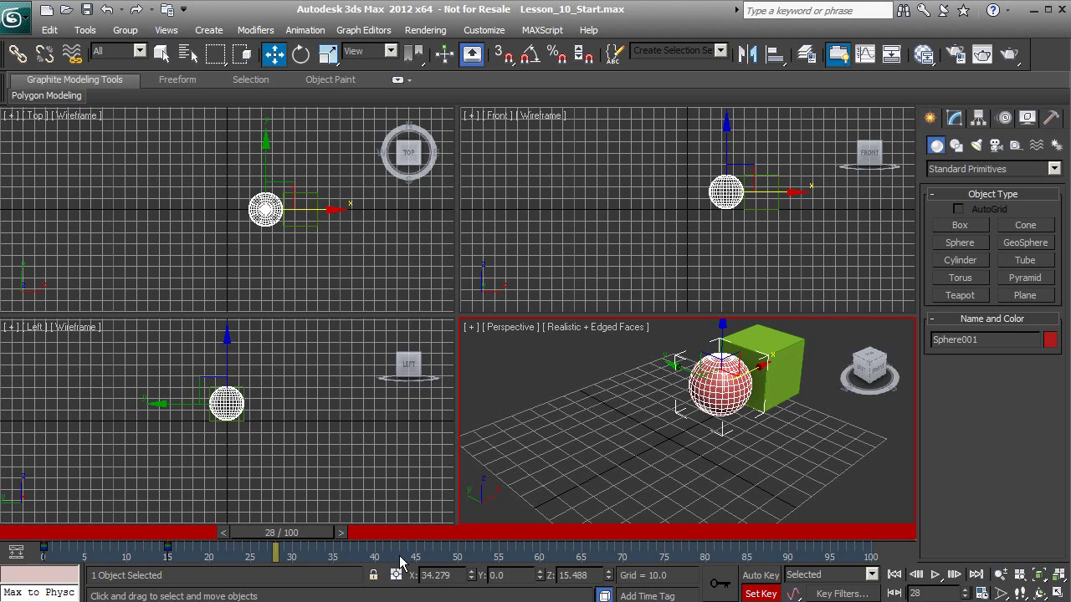
drag(225, 528, 176, 537)
key(w)
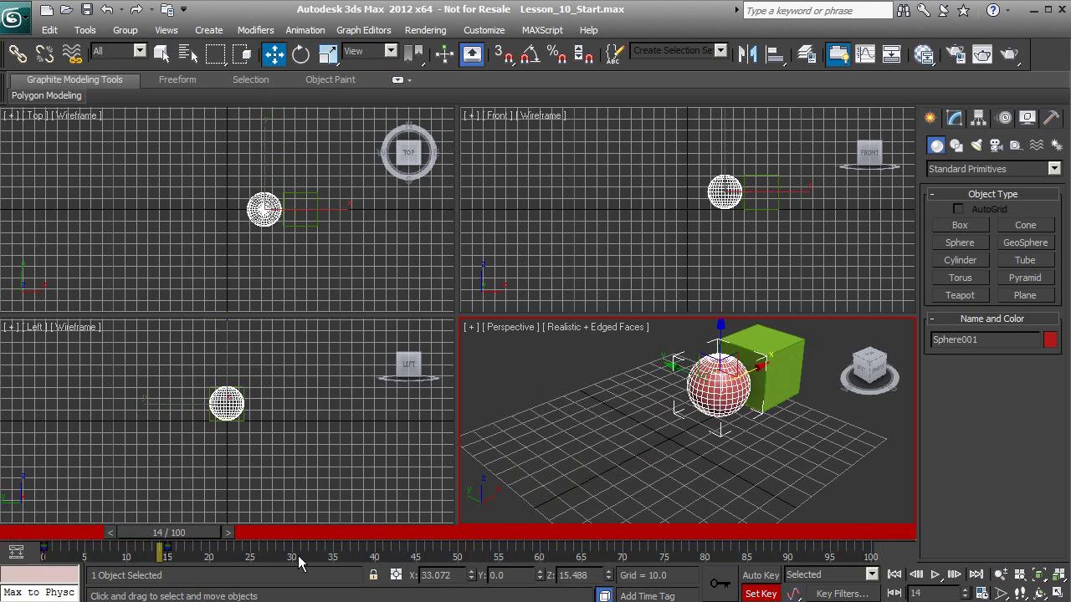
Move the sphere's second key to frame 60, play the result, and return the key to frame 30.
click(167, 549)
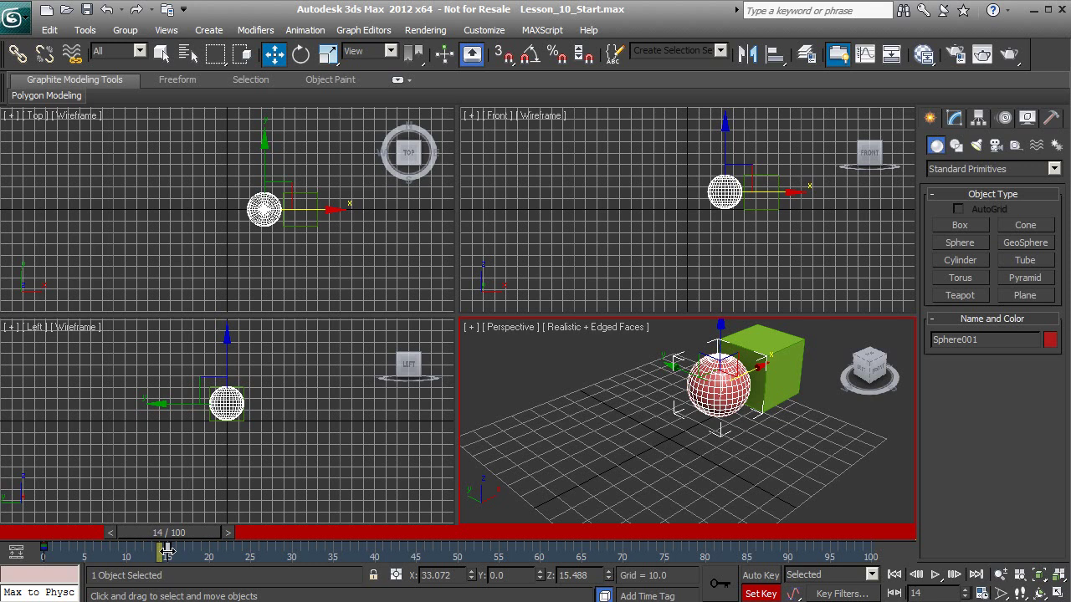
drag(168, 548, 540, 564)
click(935, 575)
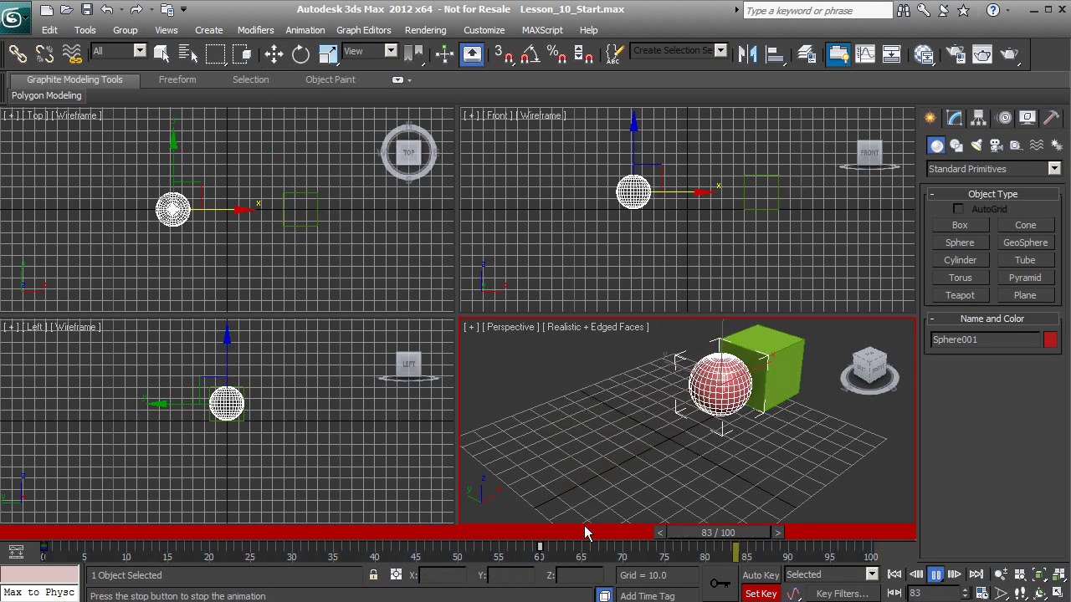
key(/)
drag(466, 536, 315, 534)
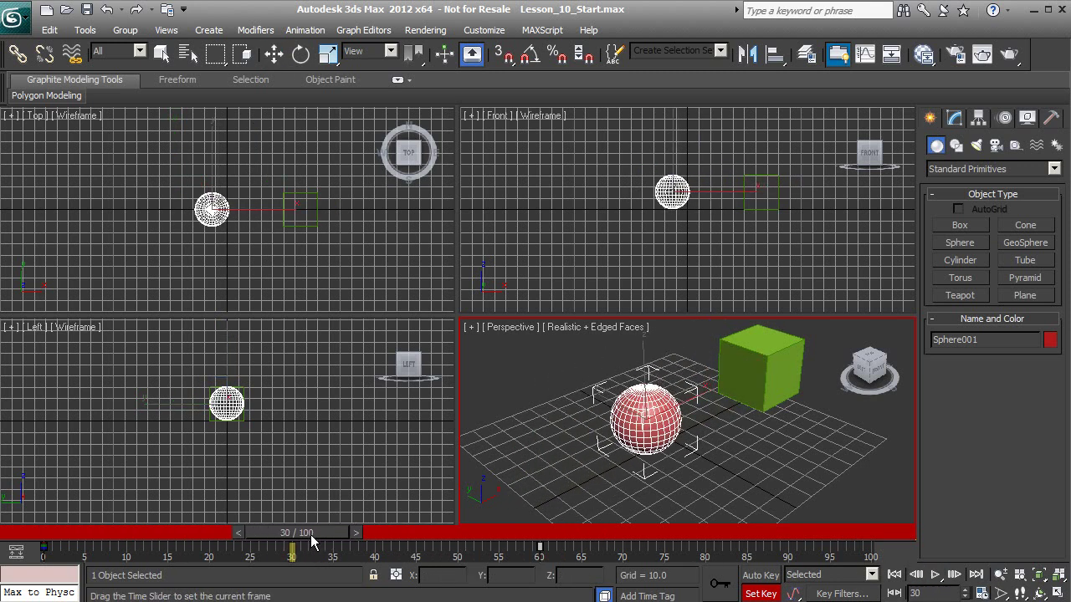
drag(541, 550, 46, 528)
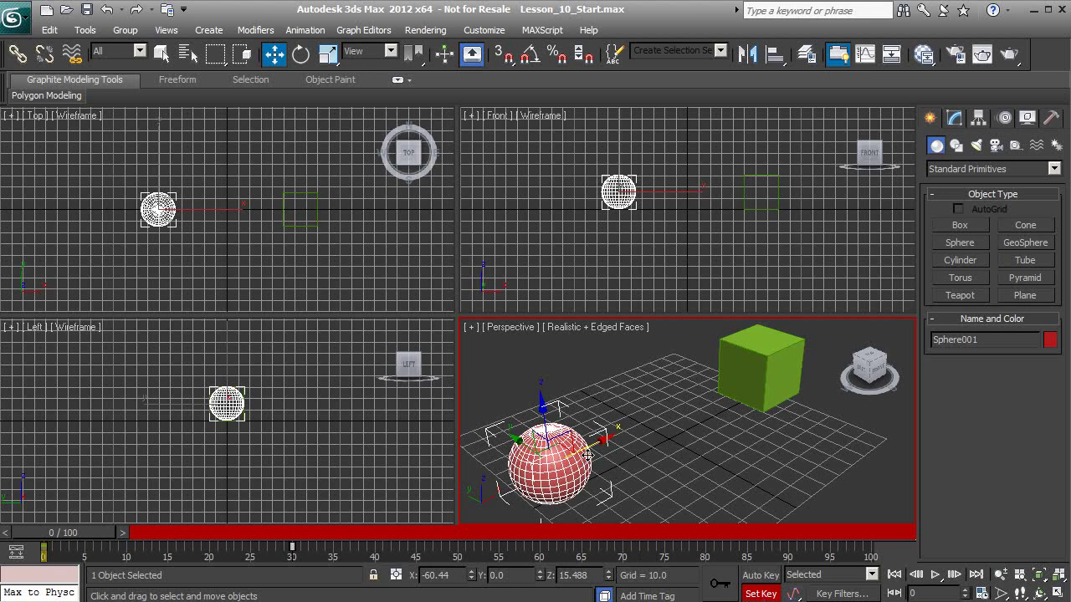
Switch the keying mode to Auto Key and select the green box after comparing its keys with the sphere's.
click(763, 576)
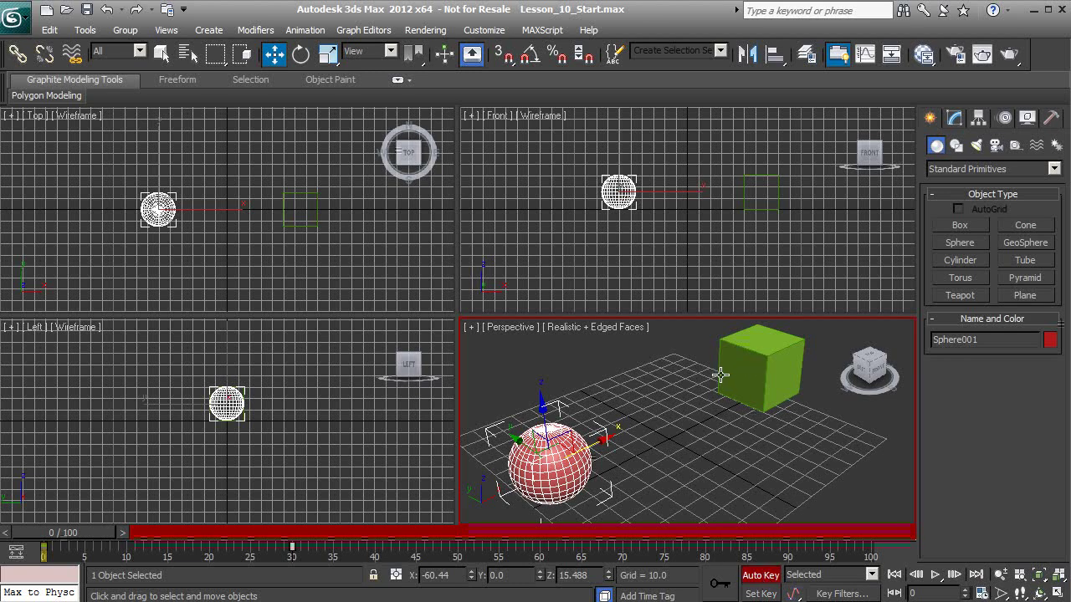
click(434, 540)
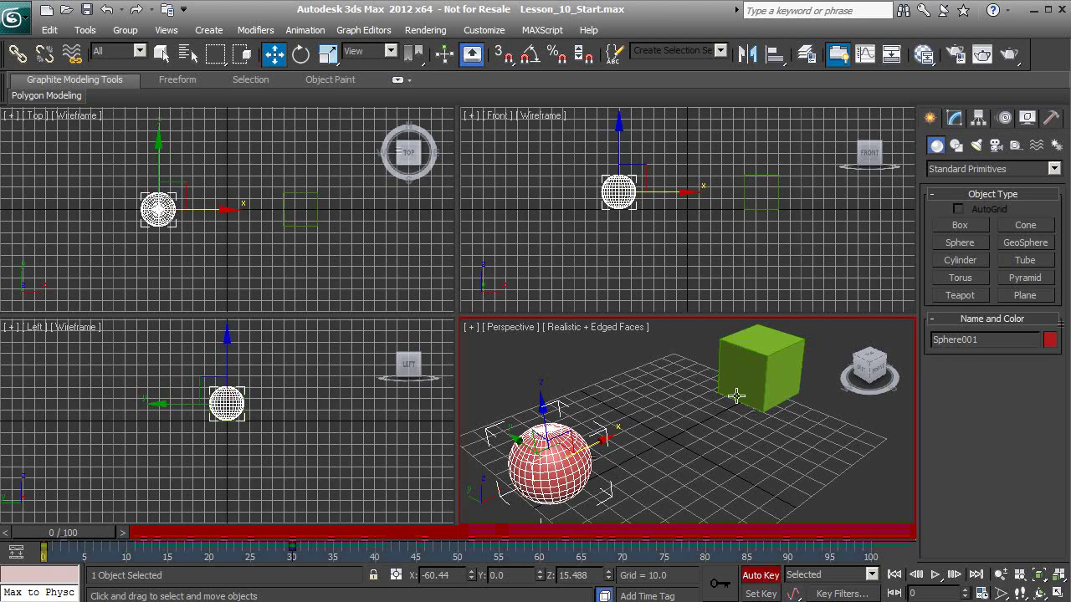
click(764, 354)
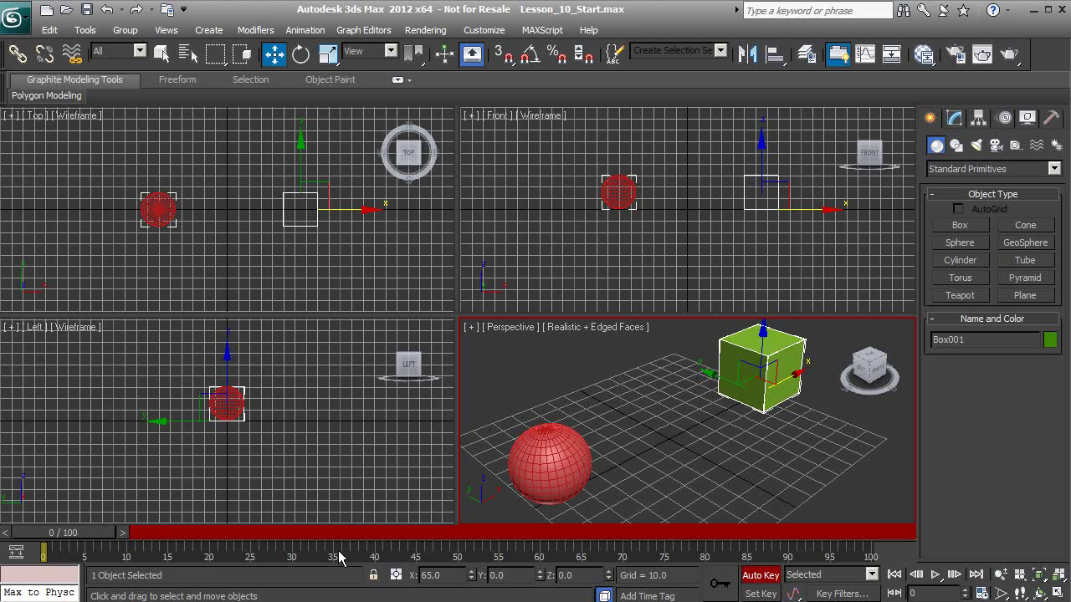
click(551, 448)
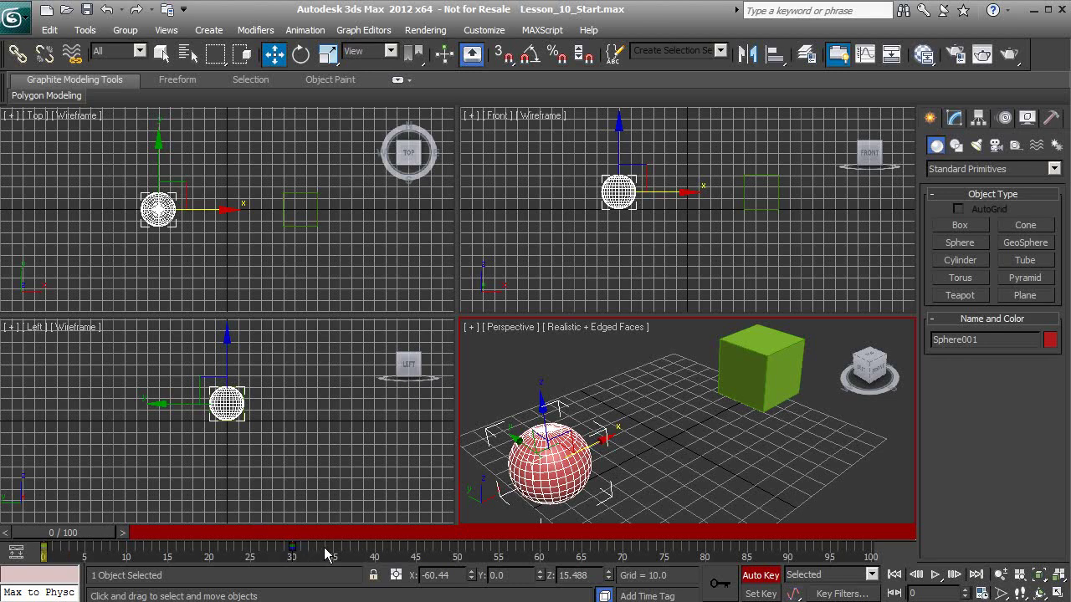
click(767, 359)
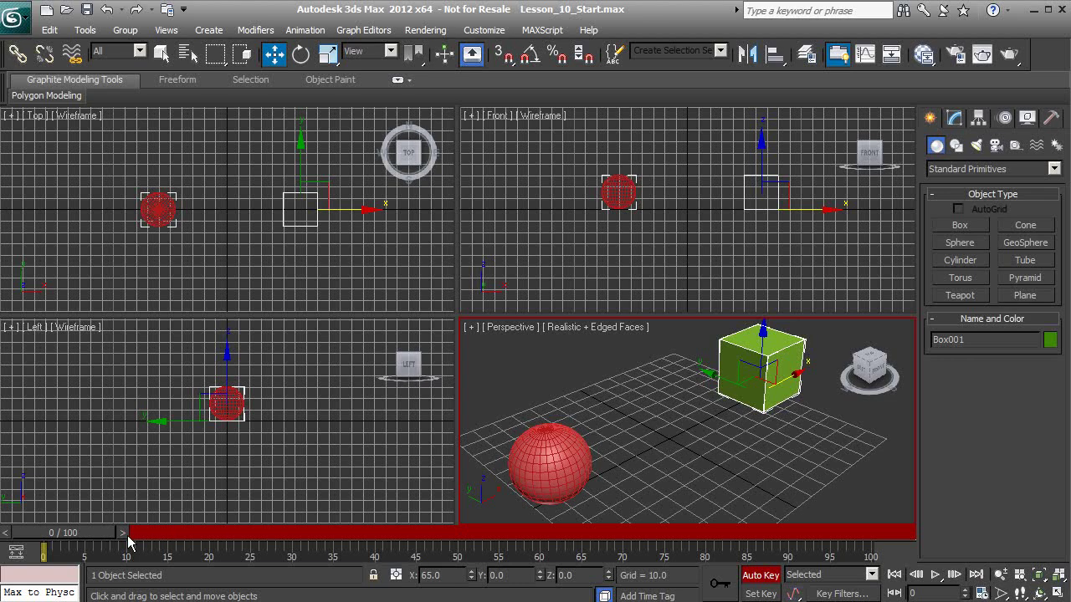
At frame 30 with Auto Key on, move the green box along X to about 93.6, away from the sphere.
drag(94, 534, 328, 551)
key(w)
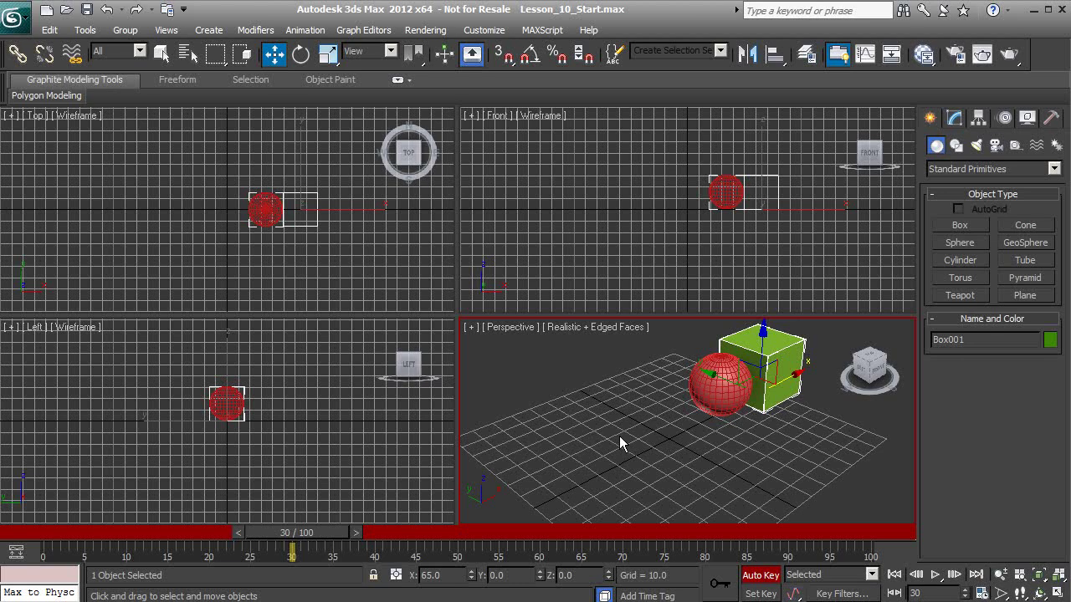
alt+middle_drag(773, 399, 611, 432)
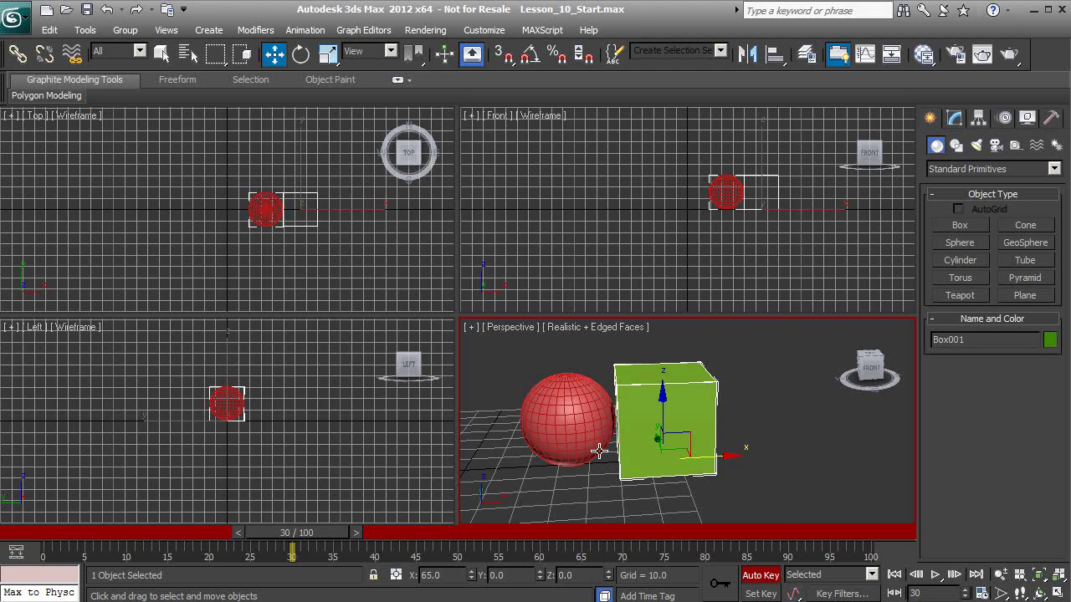
scroll(602, 456, down, 3)
middle_drag(603, 459, 599, 468)
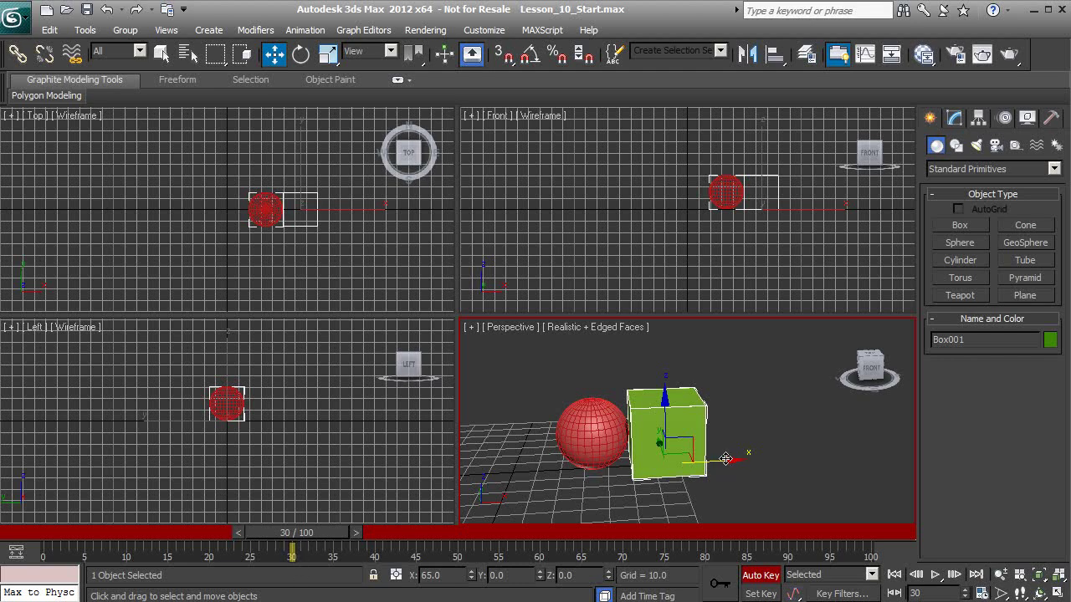
drag(718, 462, 784, 463)
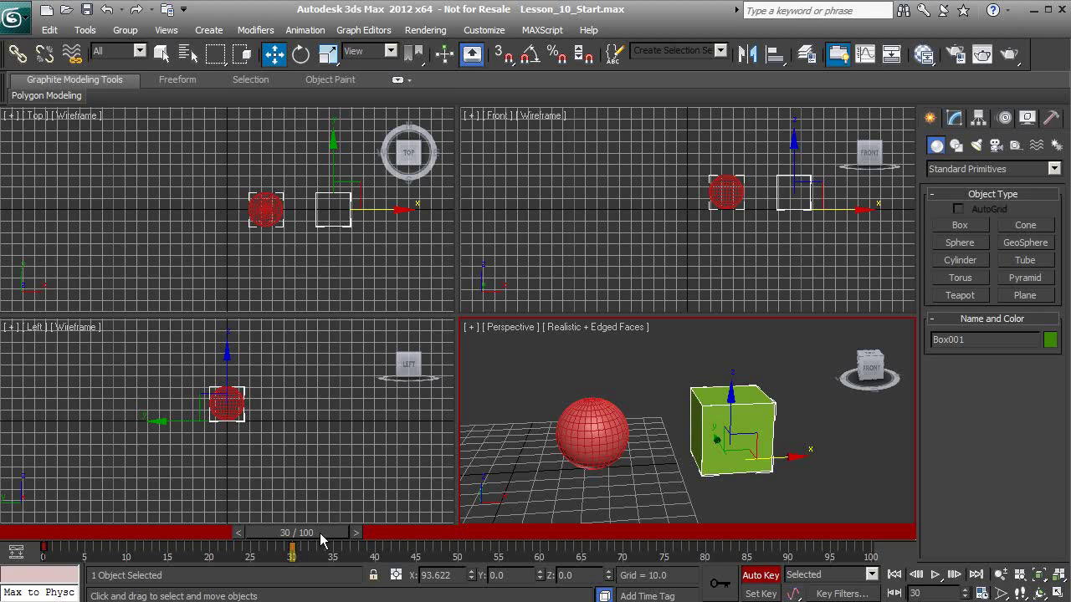
Shift the green box's keys on the timeline, moving the frame-30 key to frame 40 and the frame-0 key to frame 30.
drag(319, 532, 51, 554)
key(w)
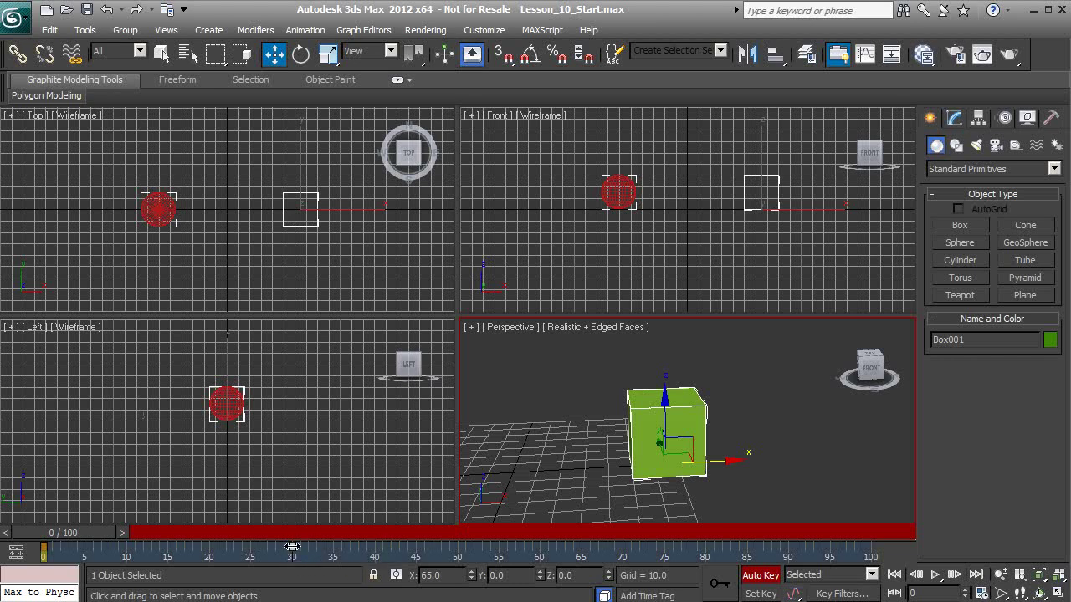
drag(293, 549, 374, 555)
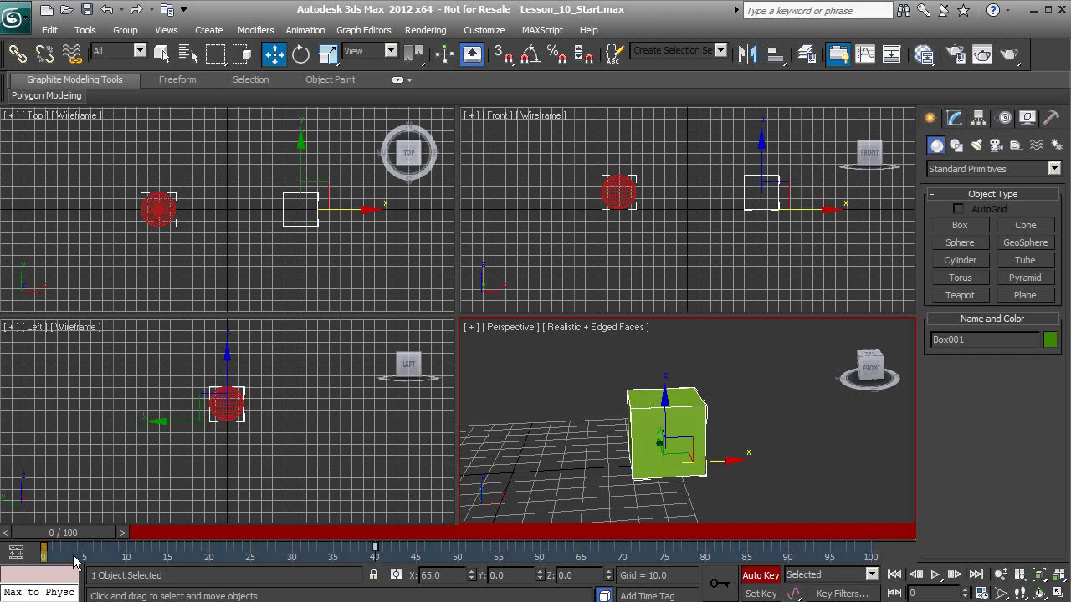
shift+drag(43, 550, 292, 559)
Scrub through the animation to around frame 40 to check how the box moves after the sphere arrives.
drag(96, 534, 384, 553)
key(w)
key(w)
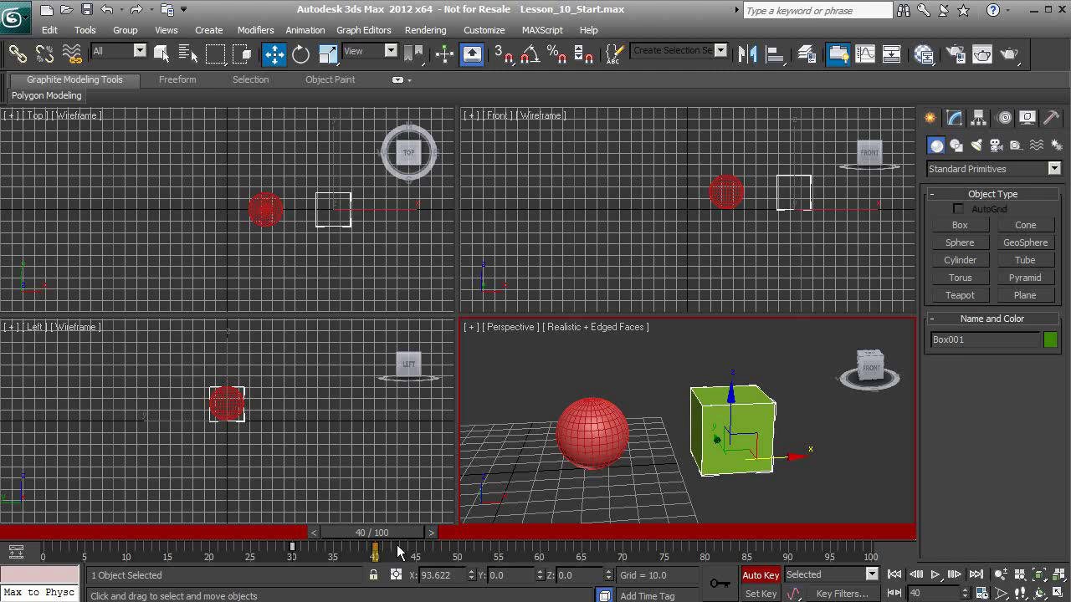
mouse_move(397, 535)
mouse_down()
mouse_move(325, 542)
mouse_move(402, 542)
mouse_up()
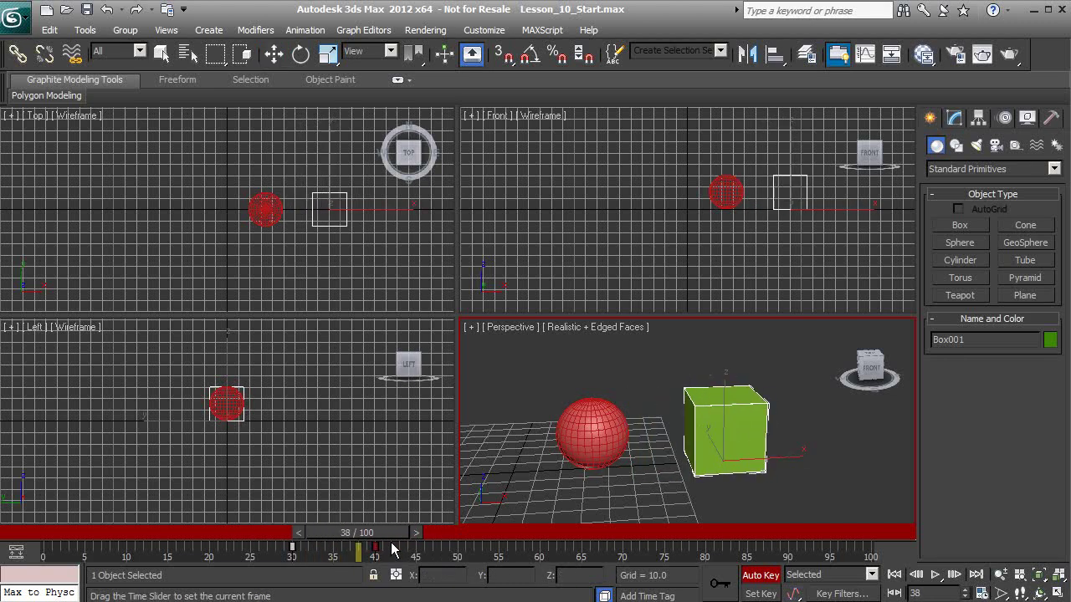
key(w)
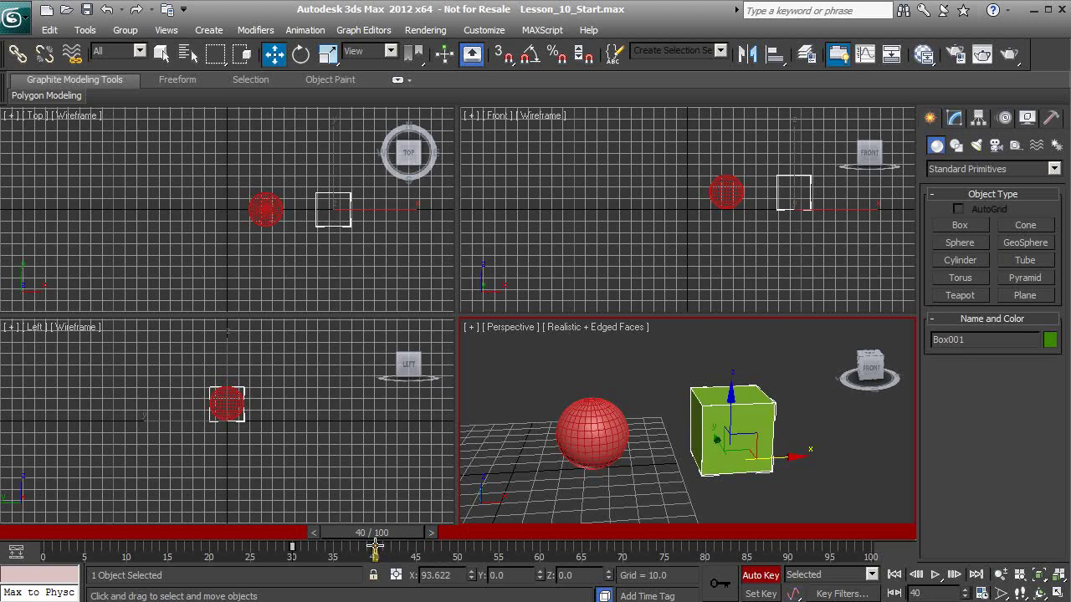
At frame 40, move the green box along X to about 71.3, closer to the sphere, and scrub to judge its speed.
drag(782, 457, 712, 464)
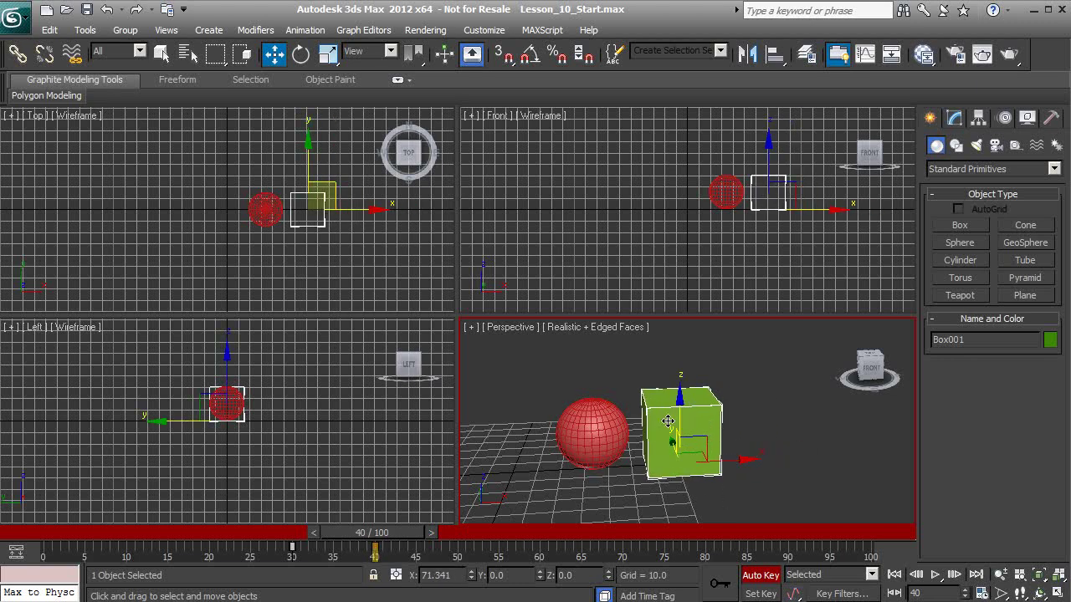
drag(414, 532, 415, 561)
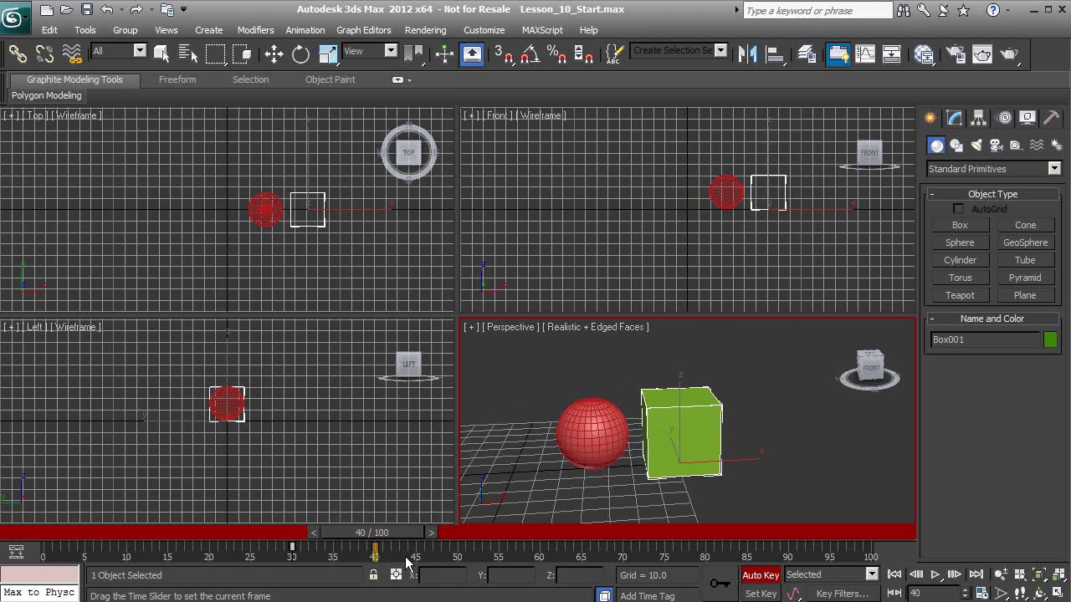
key(w)
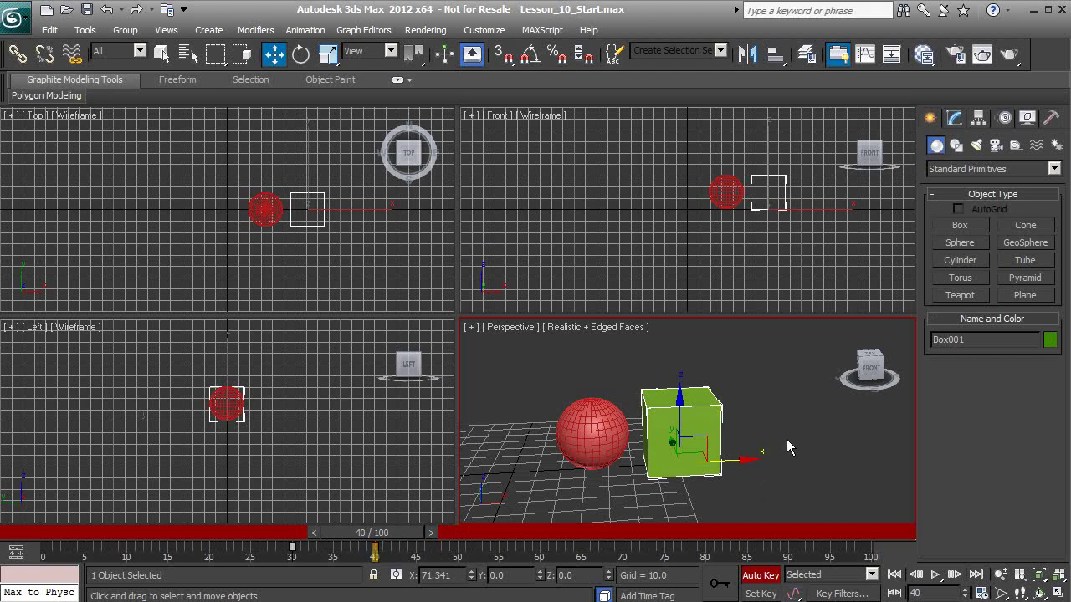
At frame 40, move the green box out along X to about 180.3, preview the motion, and bring it back to about 76.2.
scroll(786, 457, down, 3)
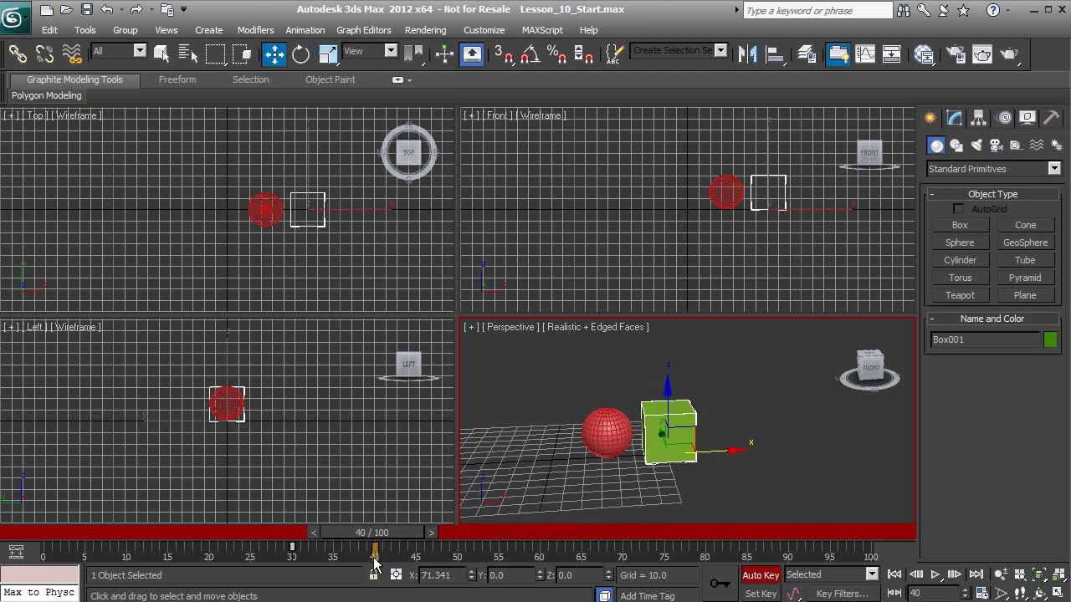
drag(728, 453, 893, 441)
drag(375, 534, 395, 526)
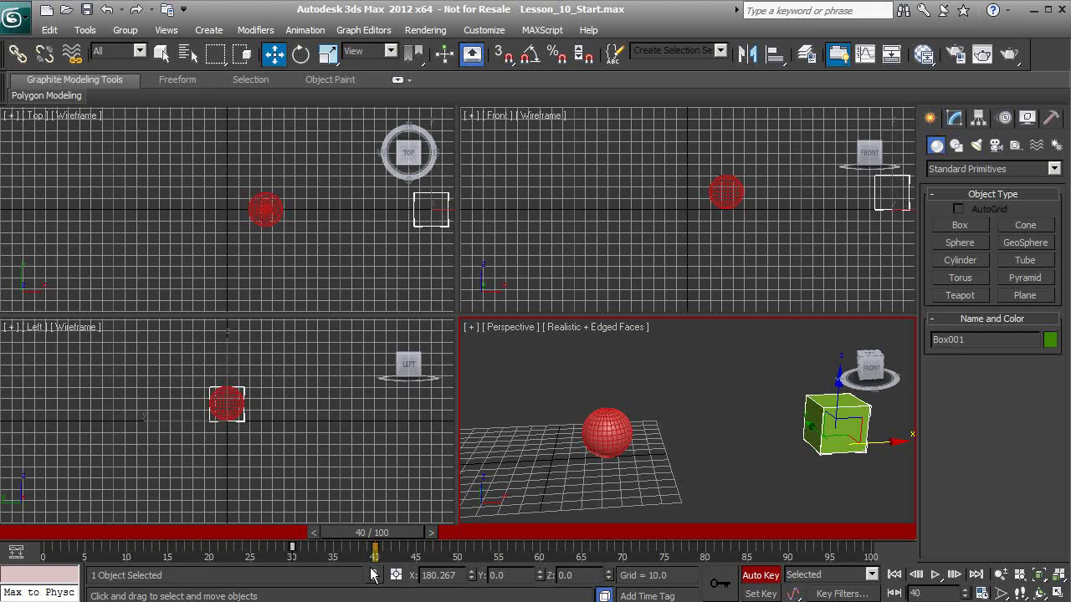
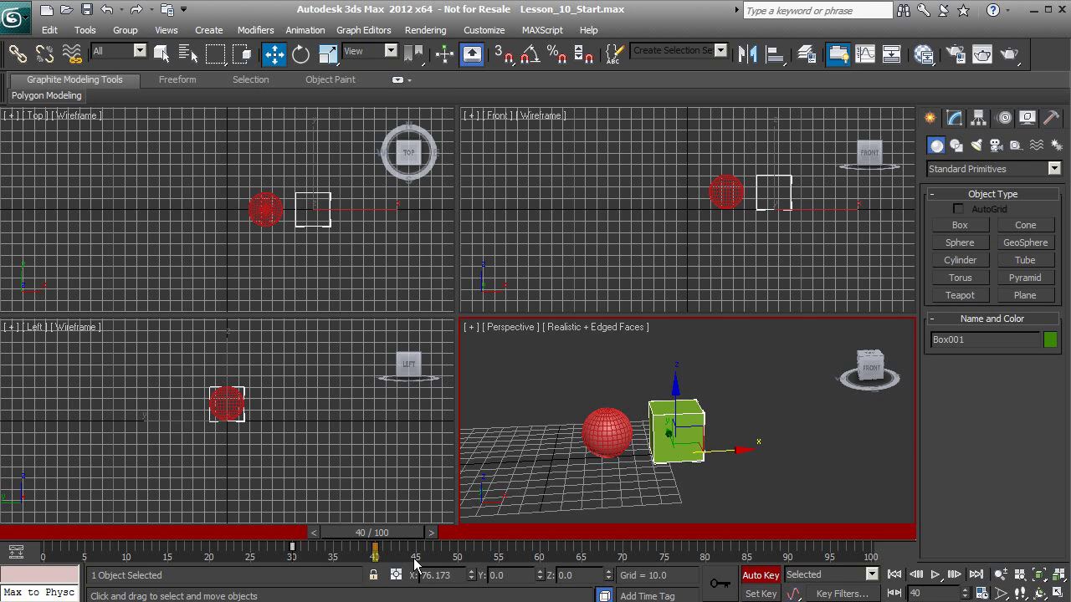
Switch the keying mode from Auto Key to Set Key and go to frame 35.
click(763, 597)
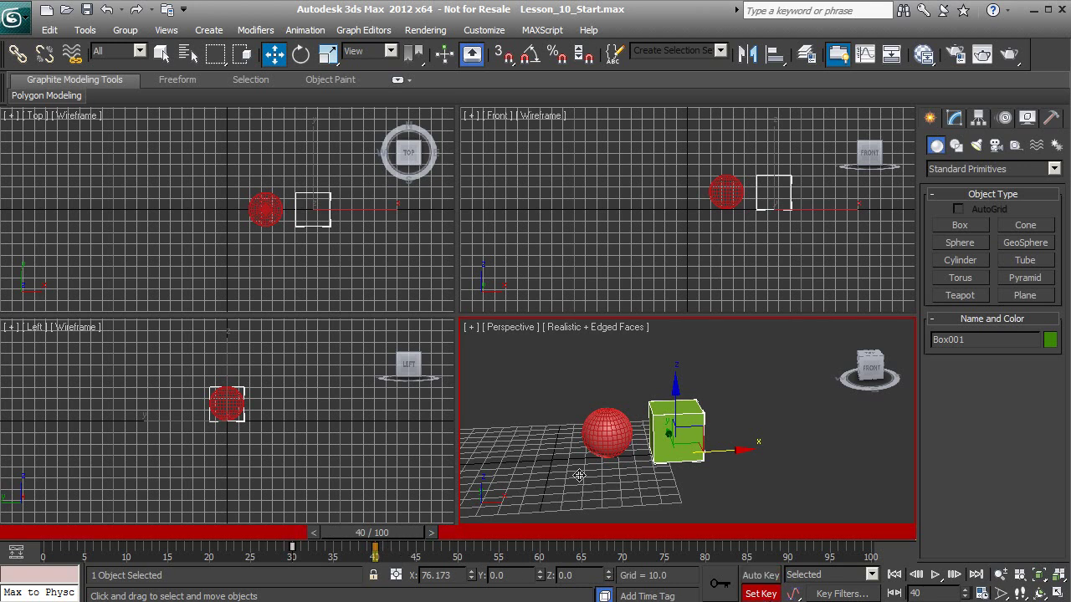
drag(398, 529, 366, 530)
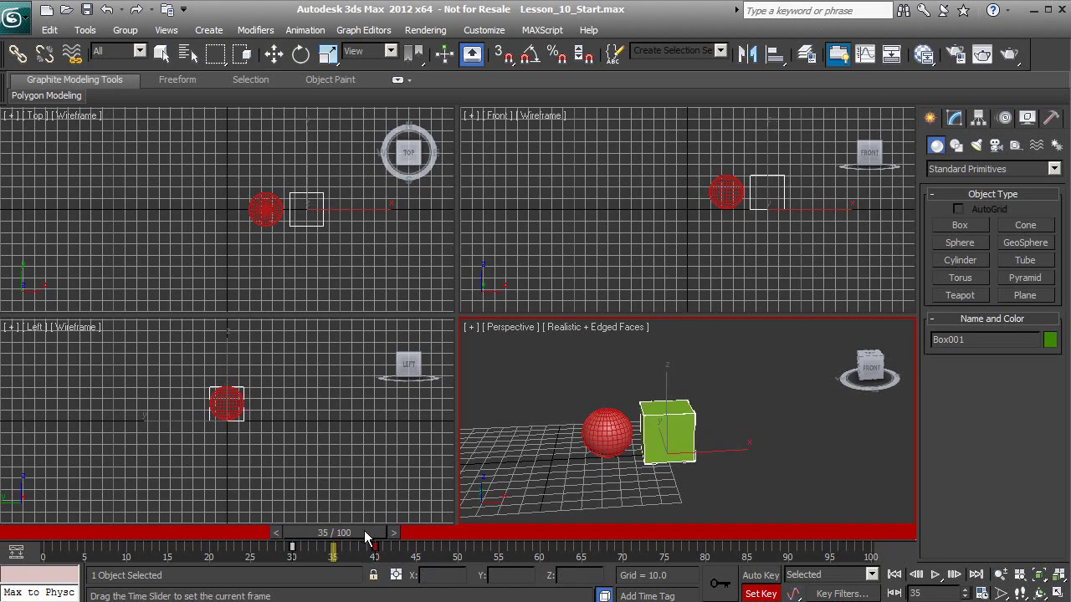
key(w)
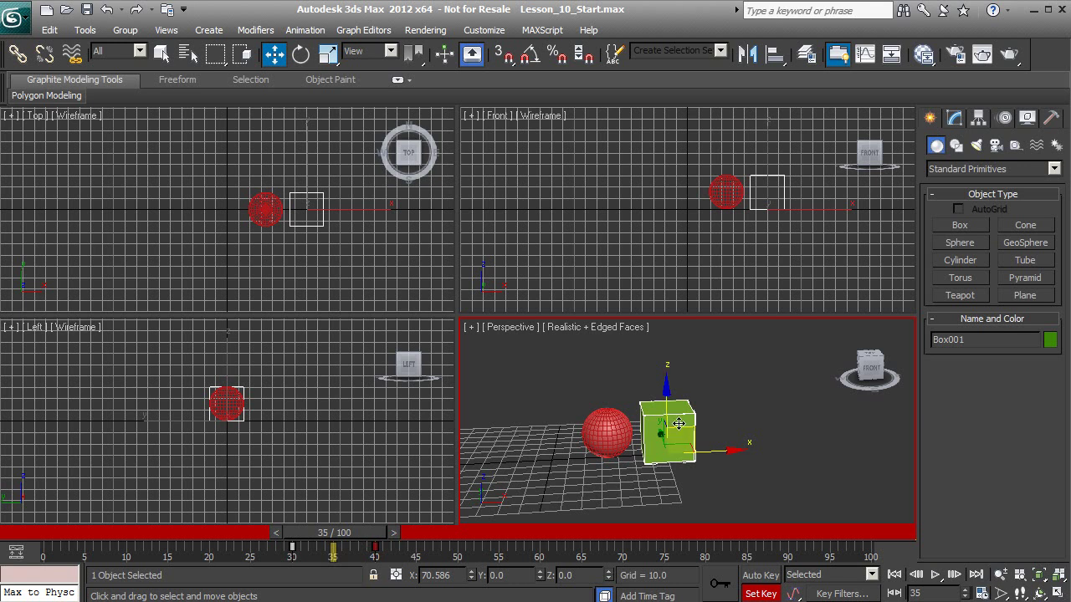
Rotate the green box about 13.8 degrees around Y at frame 35 and scrub the timeline without setting a key.
click(300, 54)
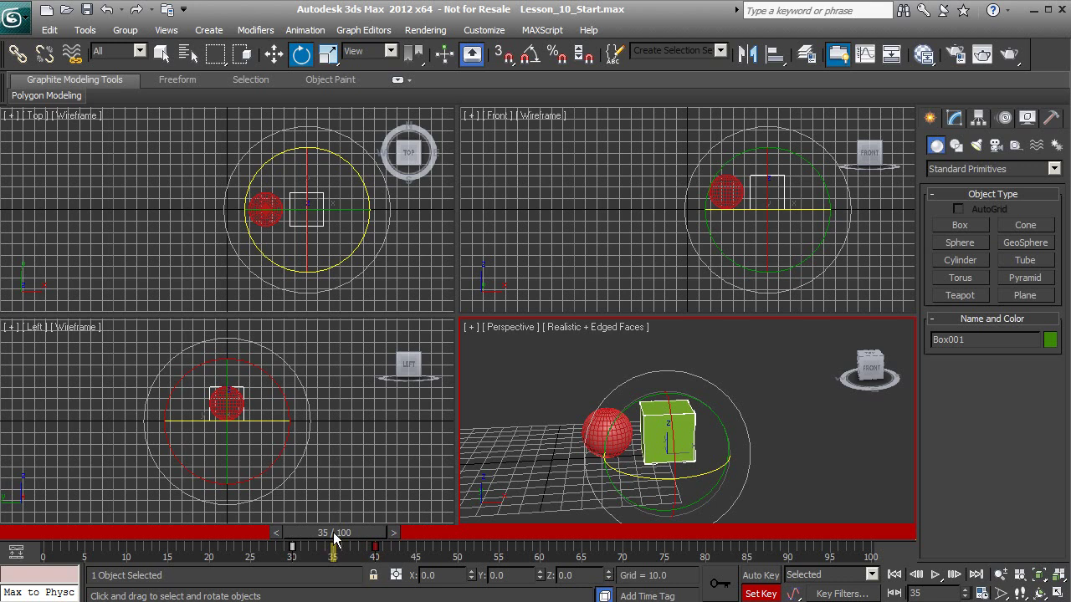
drag(623, 417, 641, 407)
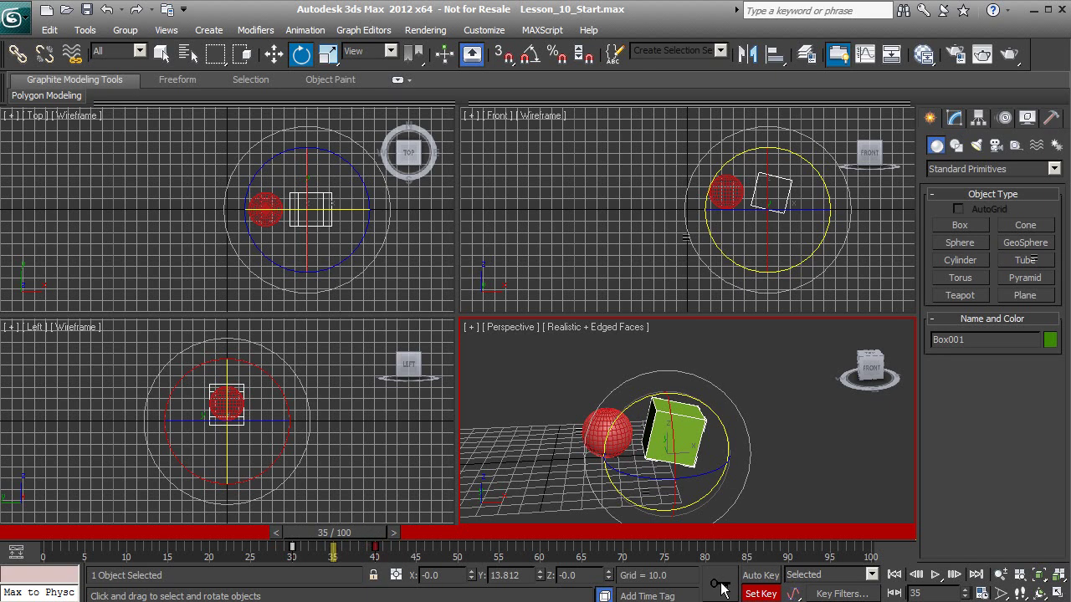
drag(369, 533, 375, 561)
key(e)
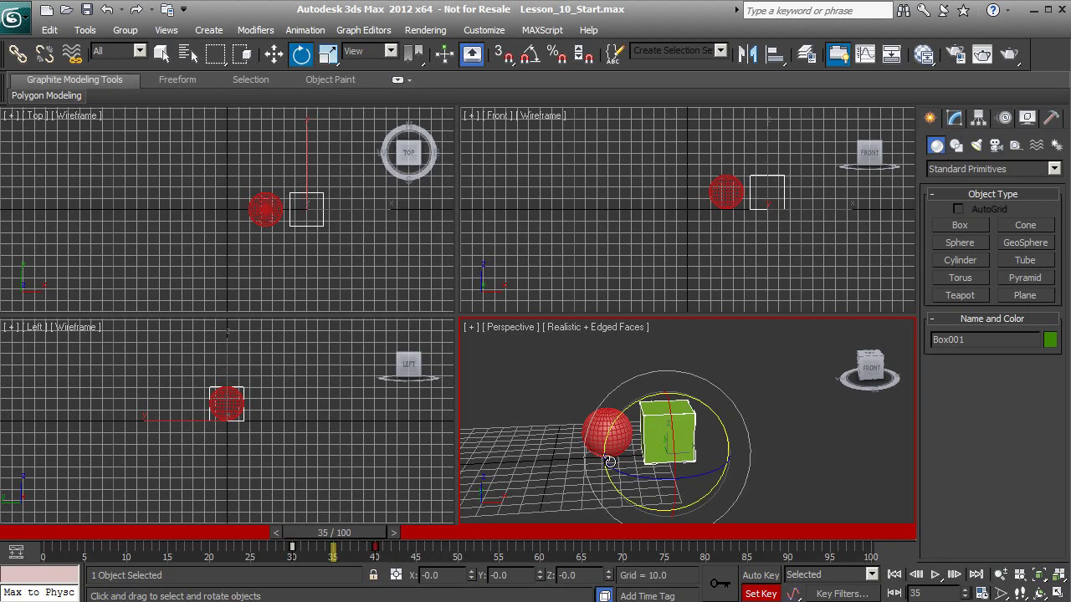
Tilt the green box about 12.2 degrees around Y at frame 35, set a key, and scrub to check it.
drag(620, 417, 643, 413)
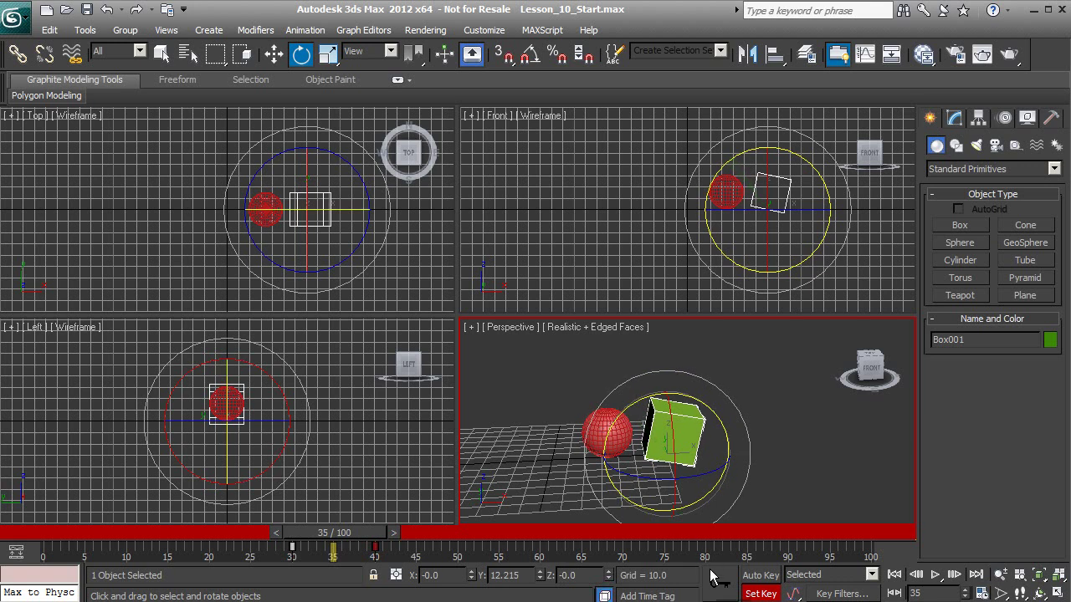
mouse_move(373, 536)
mouse_down()
mouse_move(169, 526)
mouse_move(370, 536)
mouse_up()
key(e)
key(period)
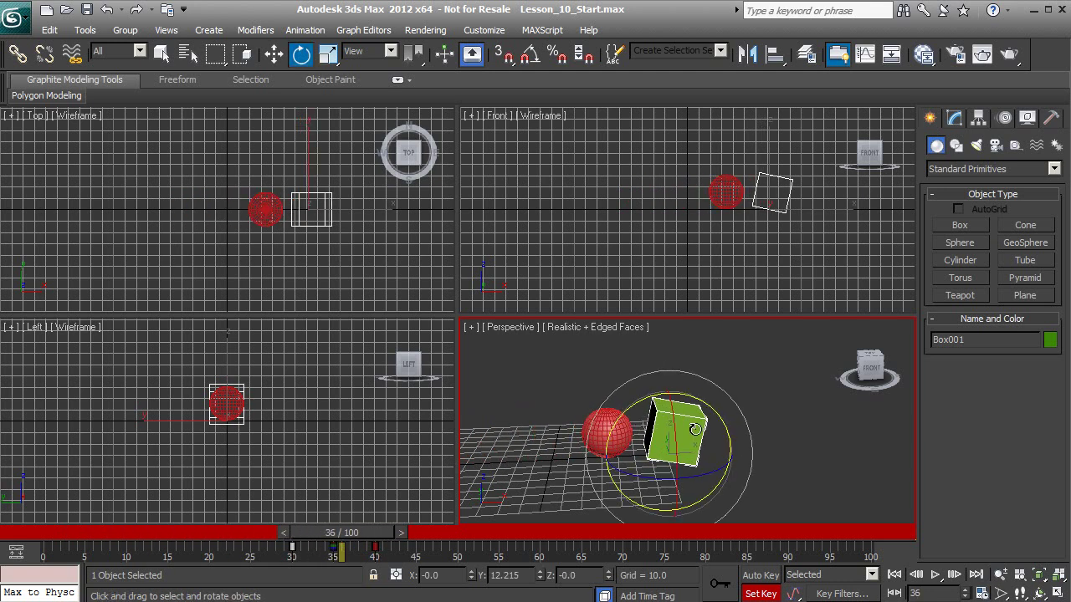
At frame 30, rotate the green box back upright in the Front view, to about 0.4 degrees in Y, and set a key.
drag(353, 536, 307, 534)
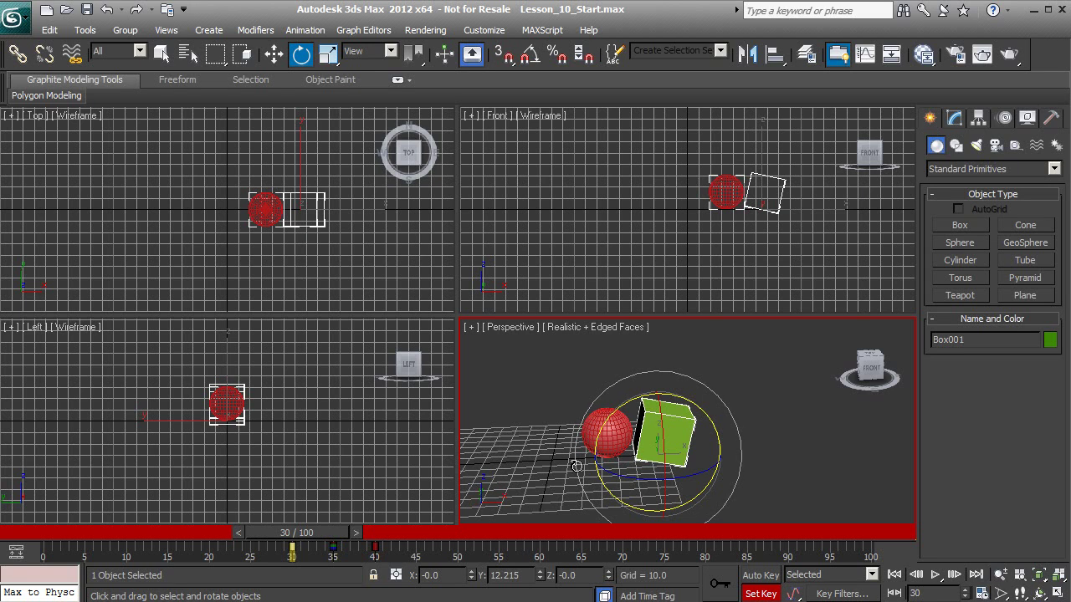
drag(590, 430, 627, 423)
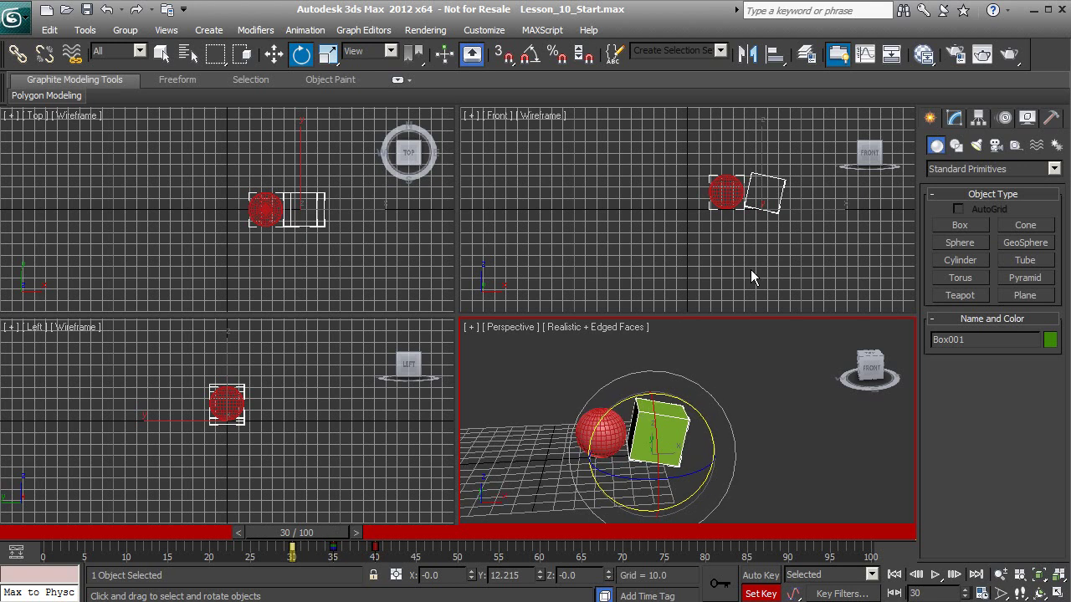
scroll(857, 236, up, 5)
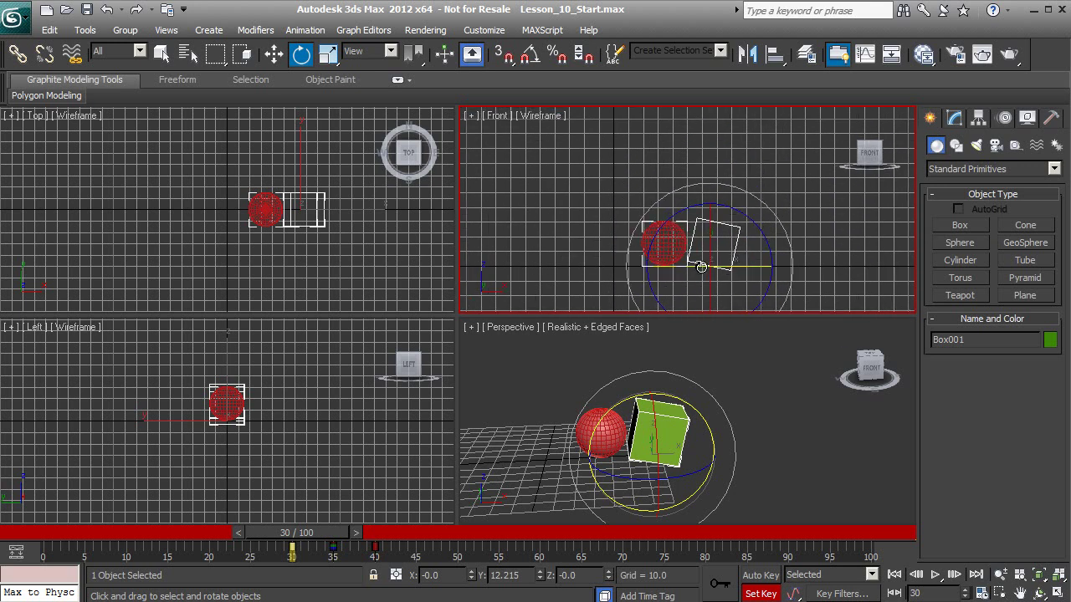
middle_drag(693, 190, 686, 215)
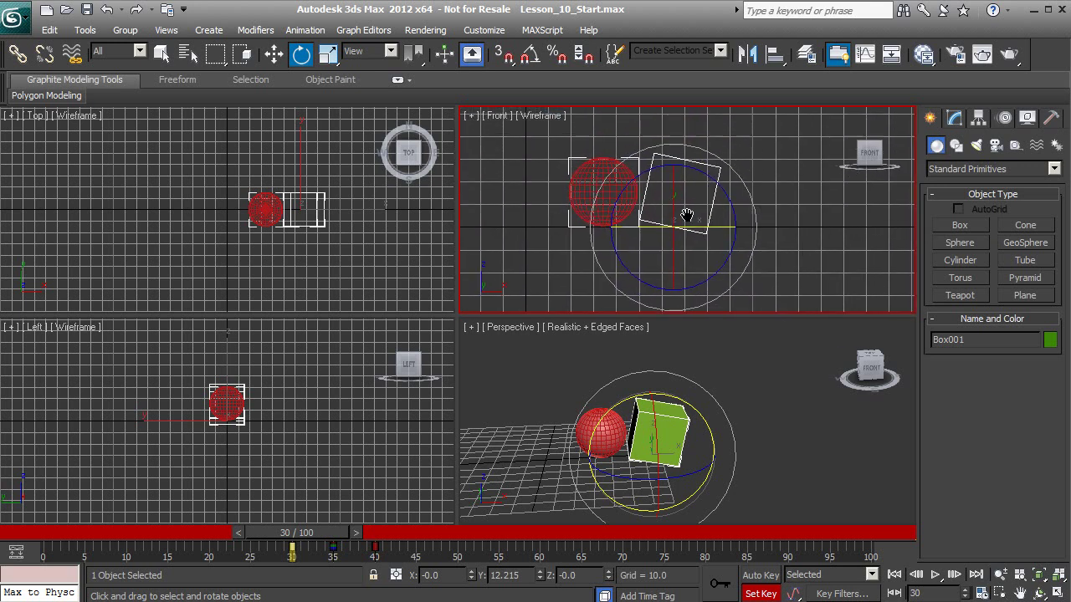
drag(724, 192, 713, 174)
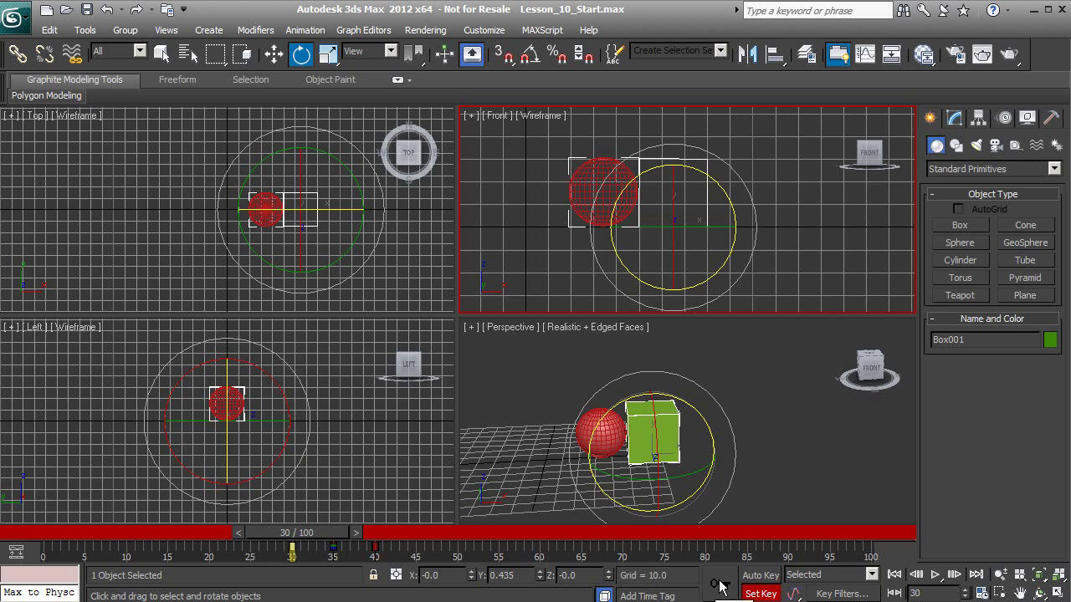
At frame 40, rotate the green box back upright, to about -0.6 degrees in Y, and set a key.
drag(307, 532, 384, 567)
key(e)
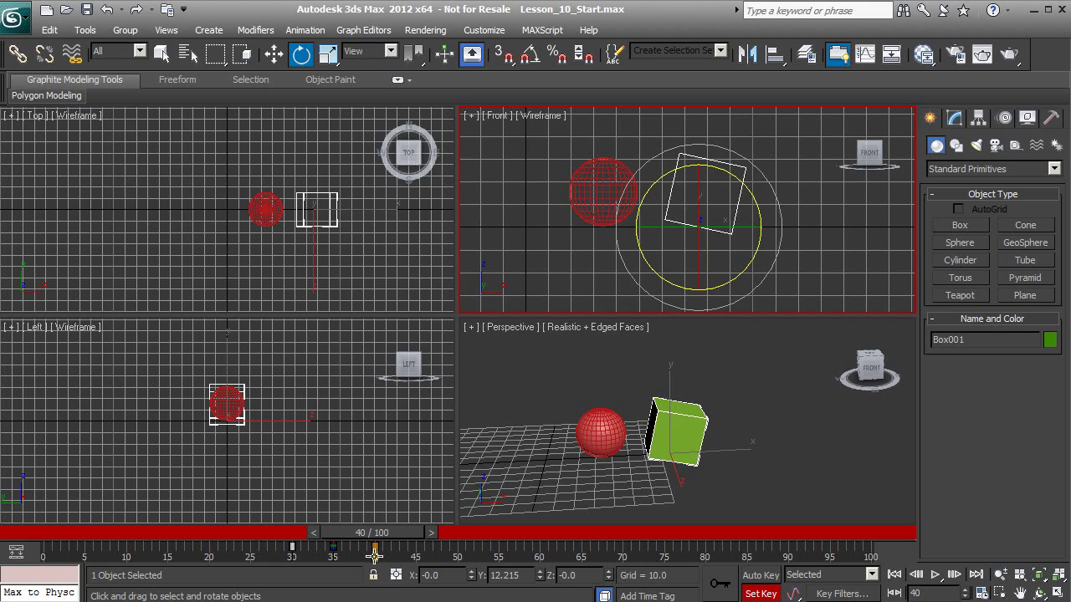
drag(754, 204, 745, 188)
right_click(745, 187)
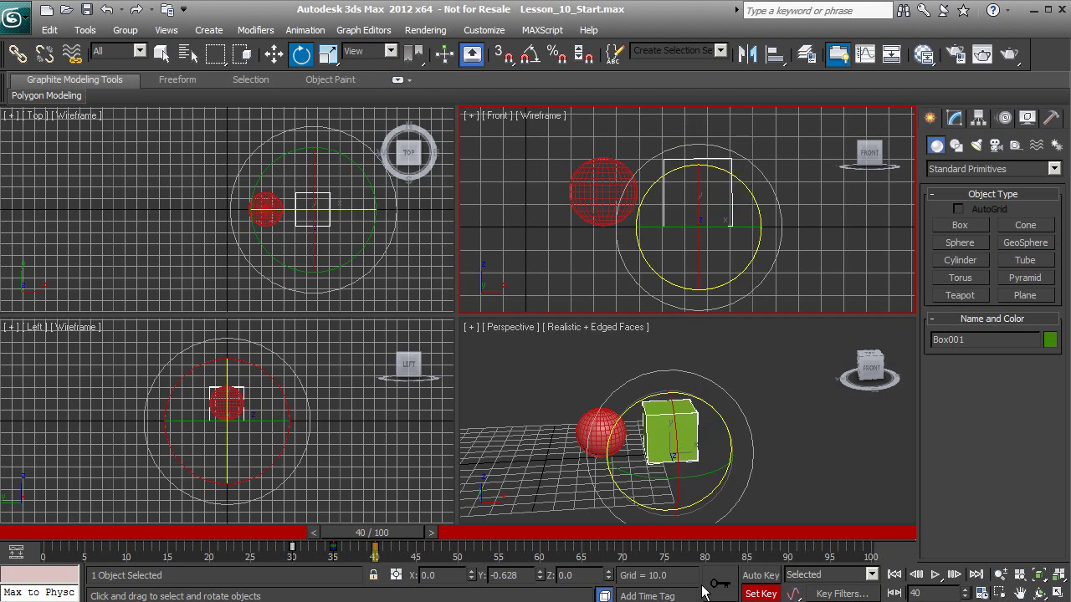
Play the animation from the start and scrub back to frame 30 to review the box's tilt on impact.
drag(401, 533, 83, 527)
click(936, 575)
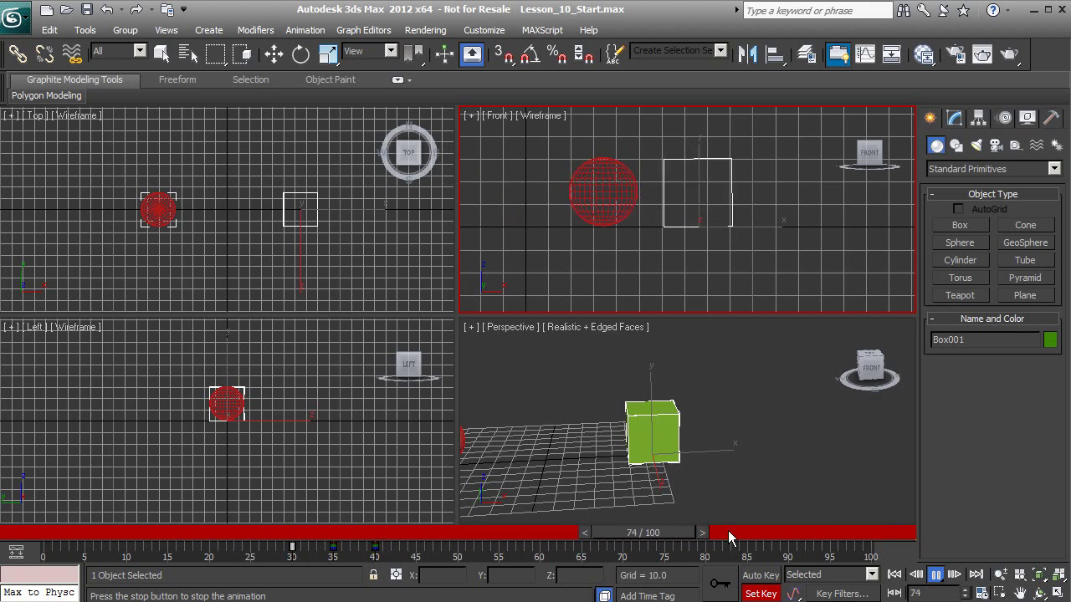
drag(732, 529, 325, 520)
key(e)
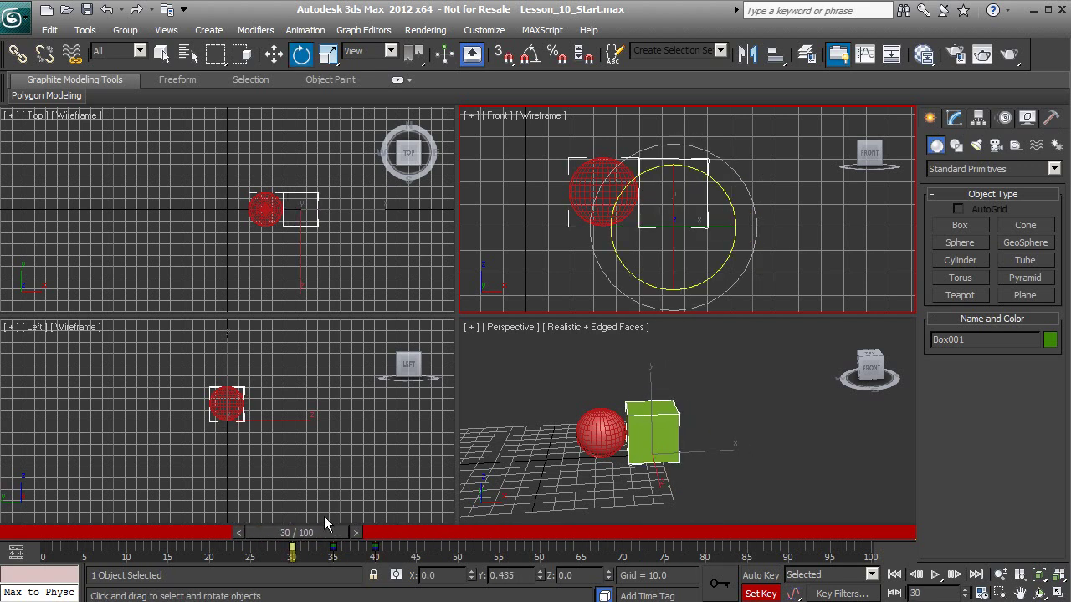